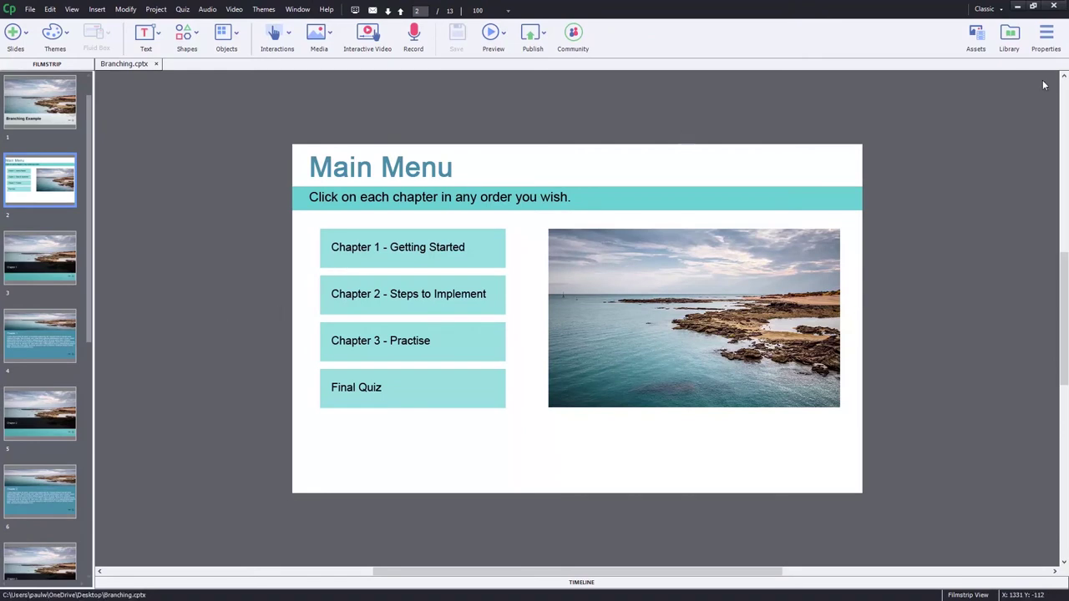
- Name the Main Menu slide "branching" in its properties
{"action": "left_click", "coordinate": [1050, 35]}
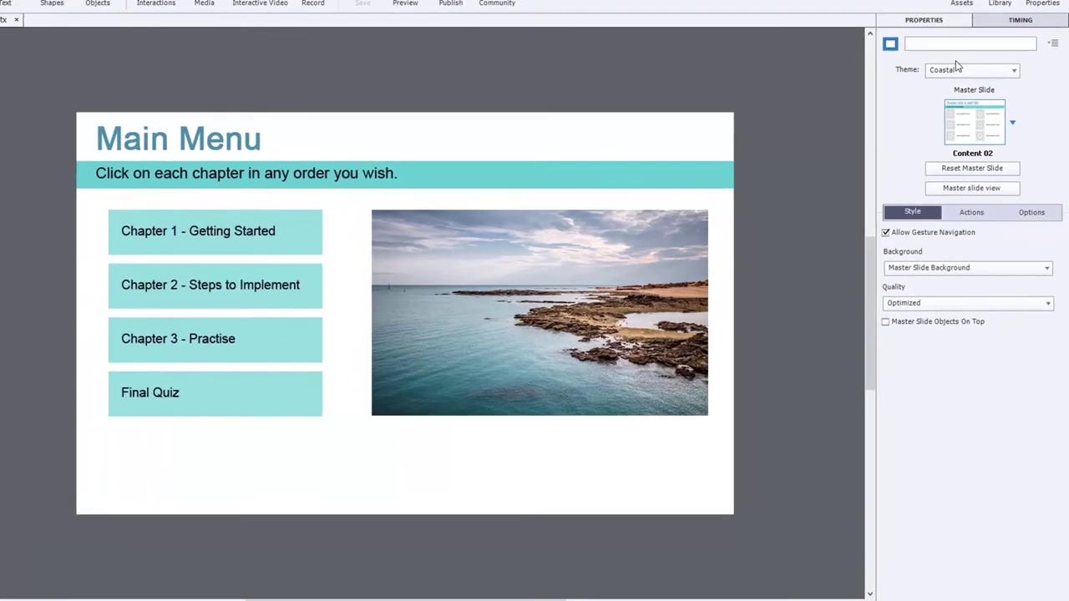
{"action": "left_click", "coordinate": [942, 30]}
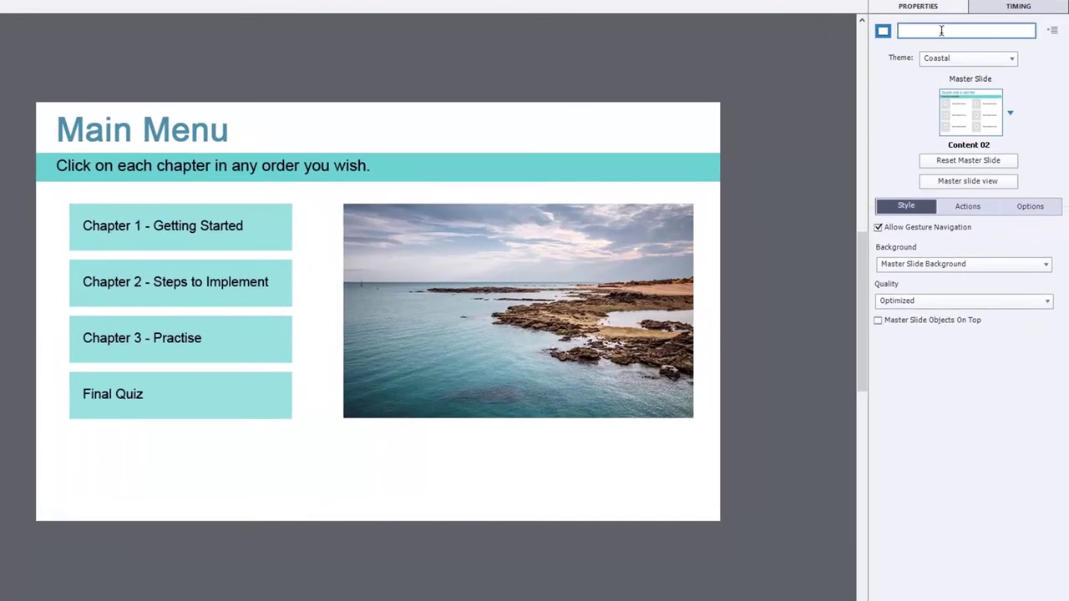
{"action": "type", "text": "branching"}
{"action": "key", "text": "Return"}
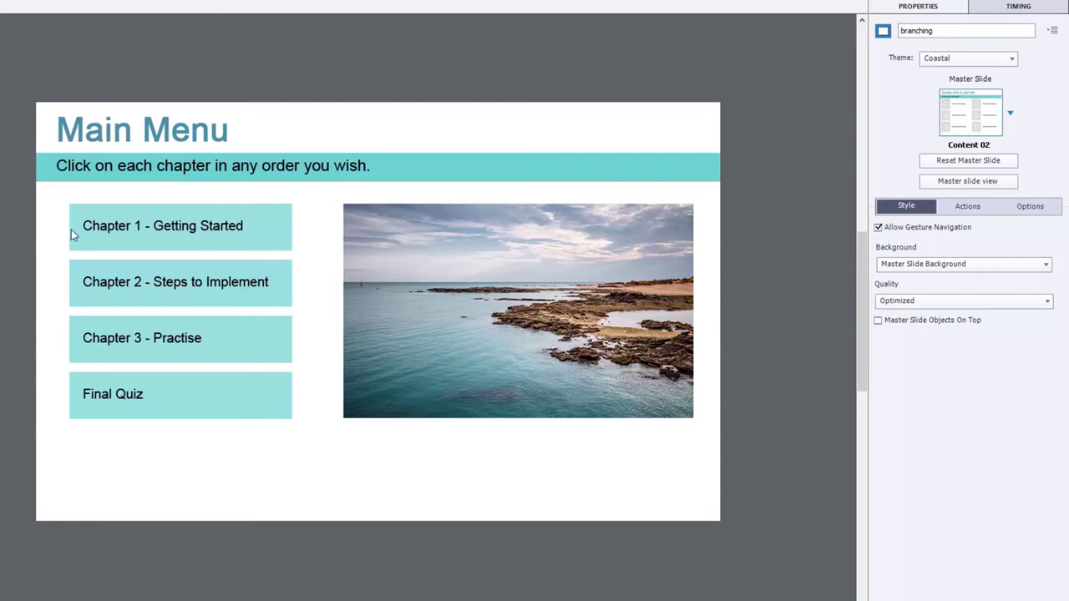
- Examine the success action shared by the four menu buttons on the Main Menu slide
{"action": "left_click_drag", "start_coordinate": [71, 229], "coordinate": [264, 435]}
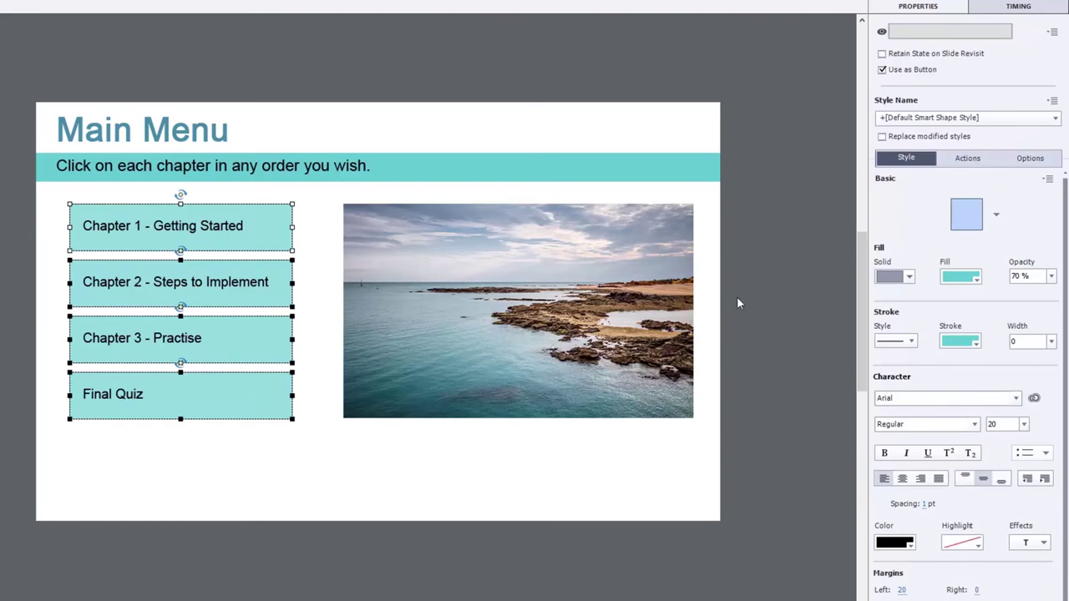
{"action": "left_click", "coordinate": [969, 160]}
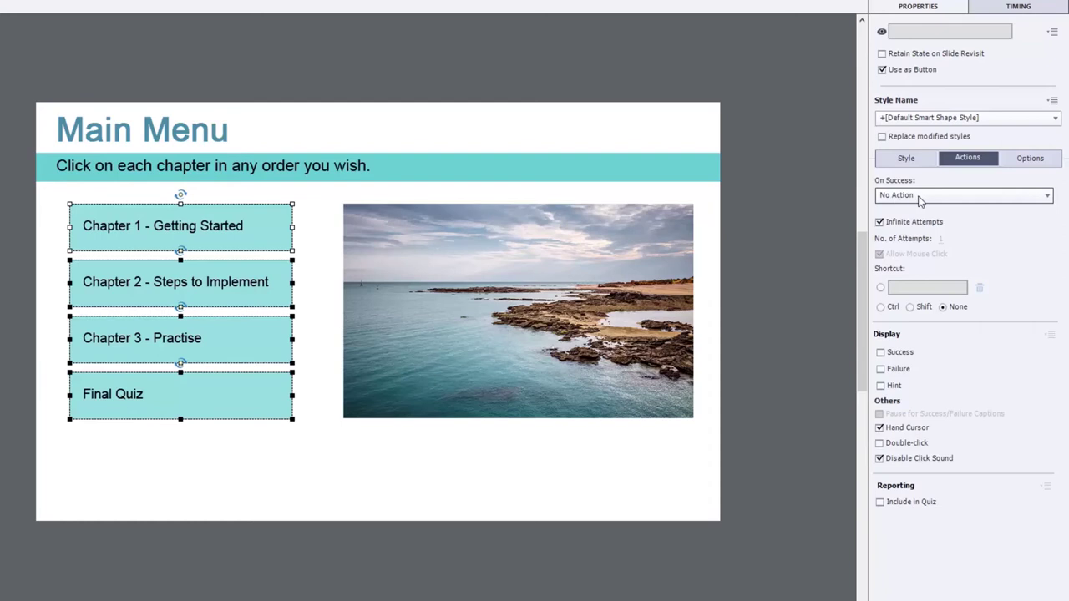
{"action": "left_click", "coordinate": [784, 168]}
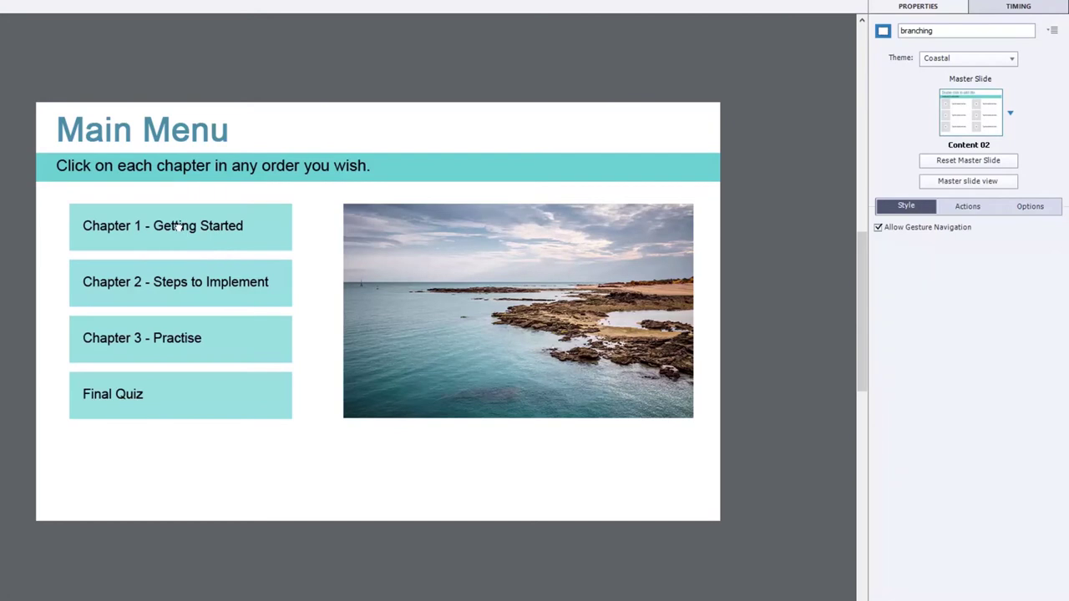
- Name the "Chapter 1 - Getting Started" button "chapter1"
{"action": "left_click", "coordinate": [179, 234]}
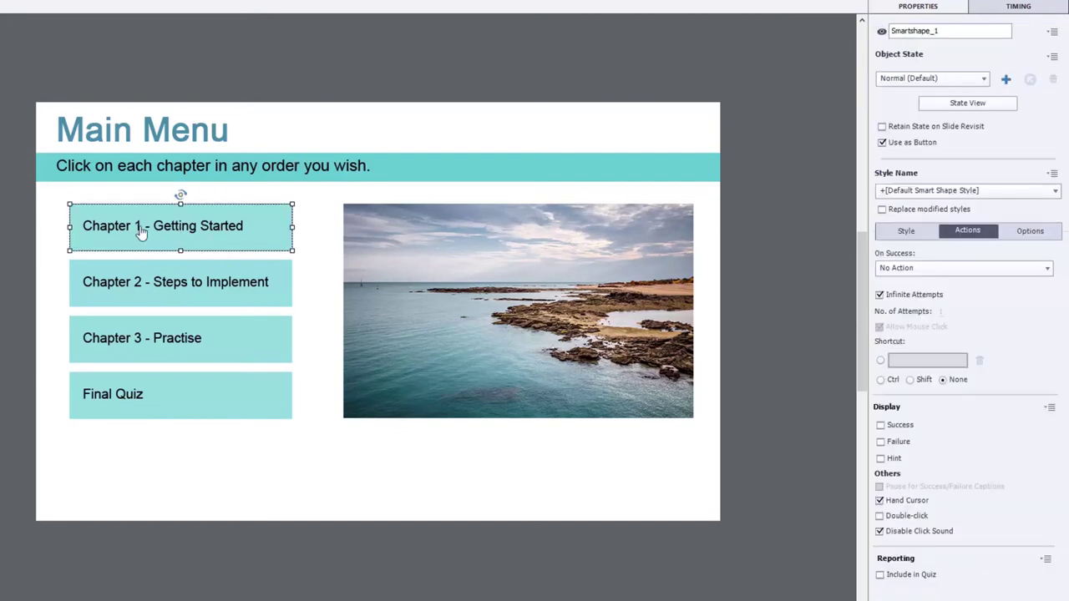
{"action": "left_click_drag", "start_coordinate": [951, 30], "coordinate": [854, 27]}
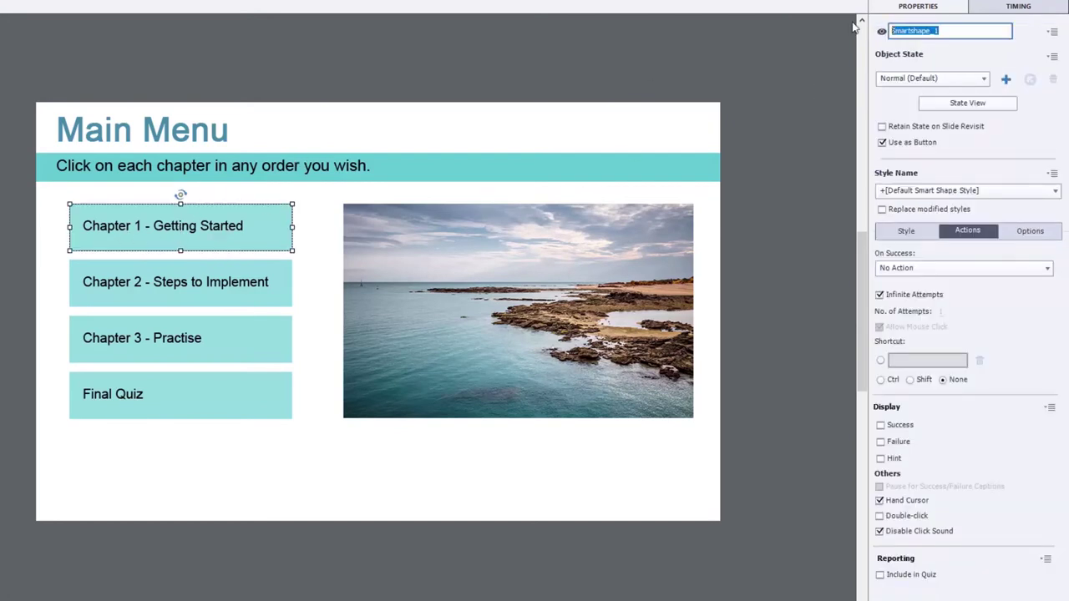
{"action": "type", "text": "chapter1"}
{"action": "key", "text": "Return"}
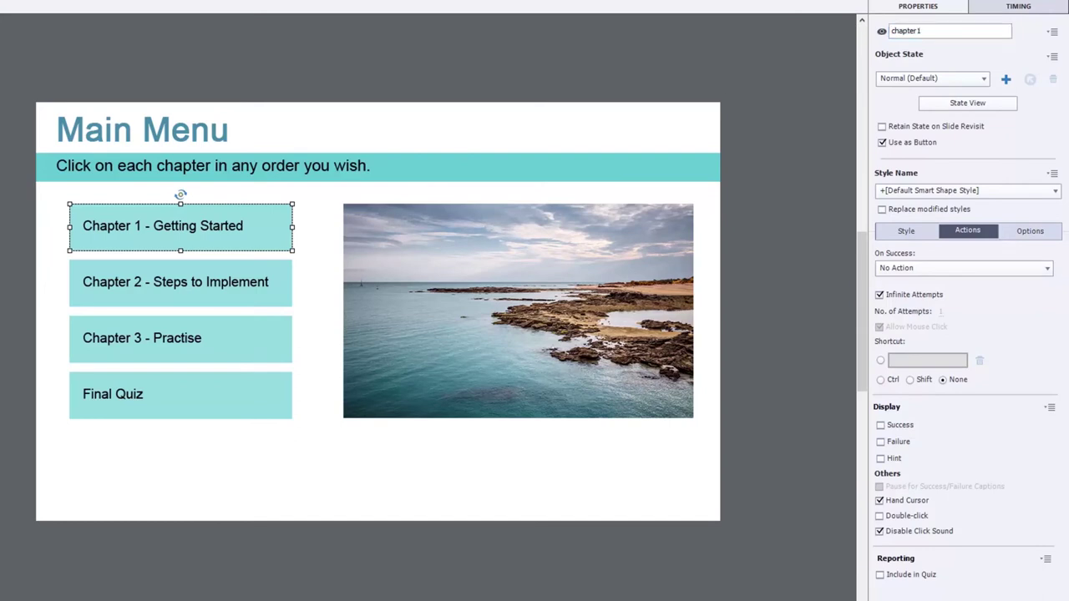
- Name the "Chapter 2 - Steps to Implement" button "chapter2"
{"action": "left_click", "coordinate": [247, 286]}
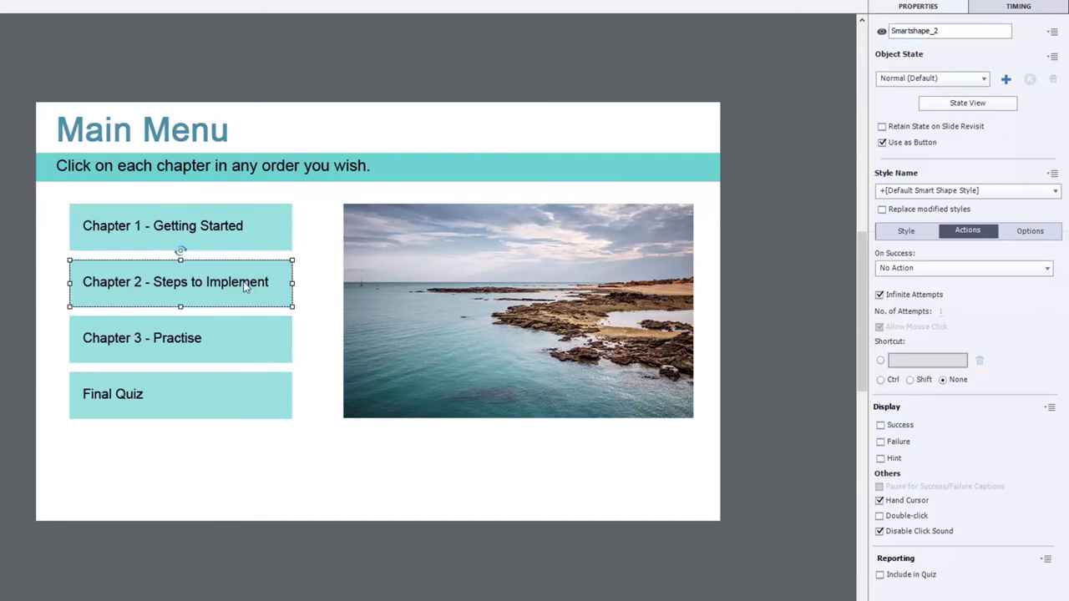
{"action": "left_click", "coordinate": [948, 30]}
{"action": "type", "text": "chapter2"}
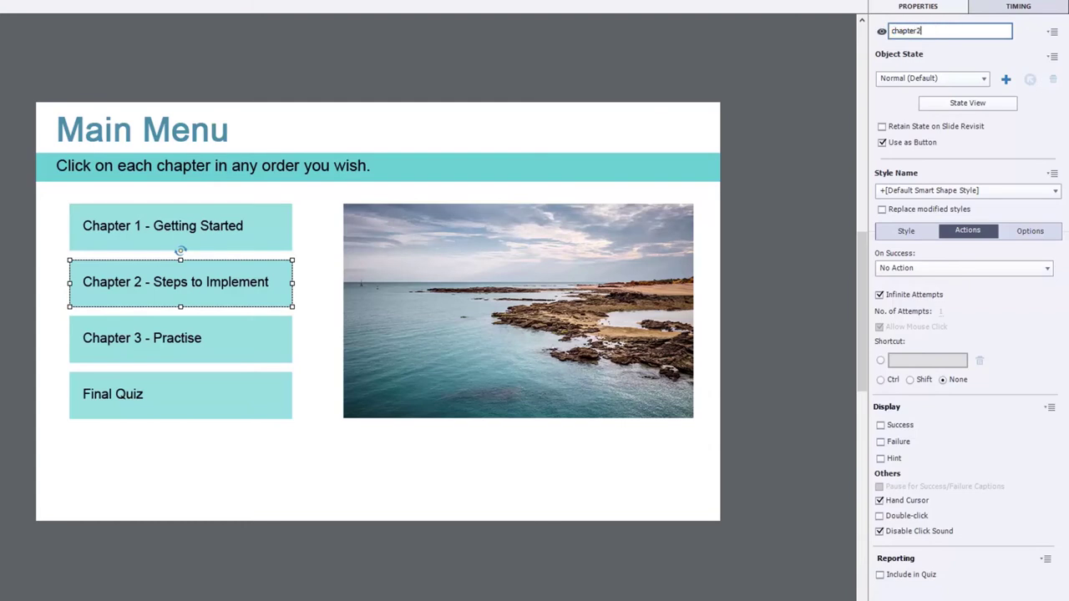
{"action": "key", "text": "Return"}
- Name the "Chapter 3 - Practise" button "chapter3"
{"action": "left_click", "coordinate": [226, 333]}
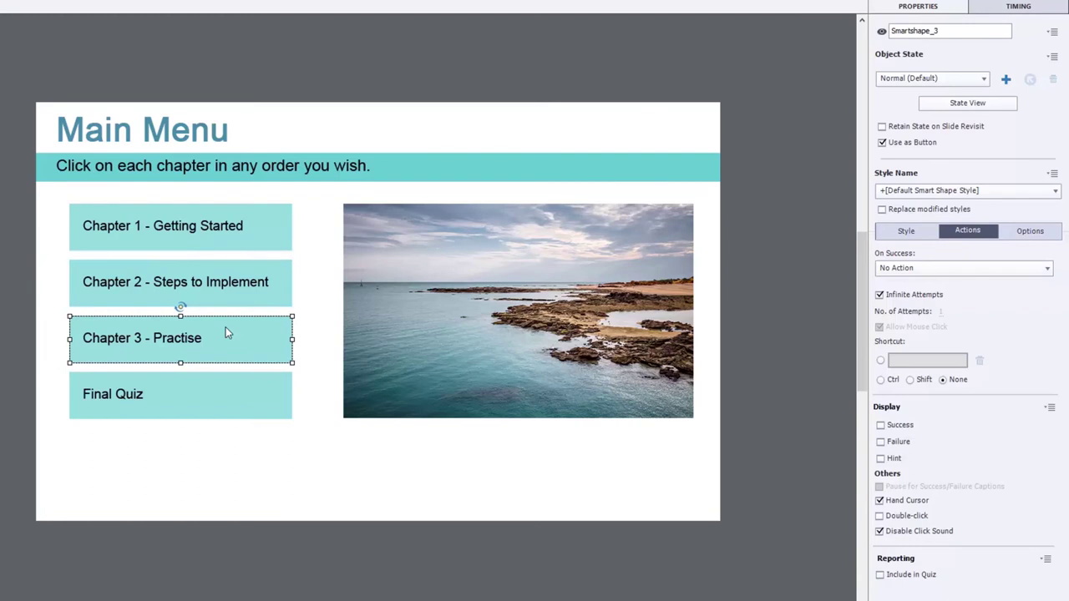
{"action": "double_click", "coordinate": [961, 31]}
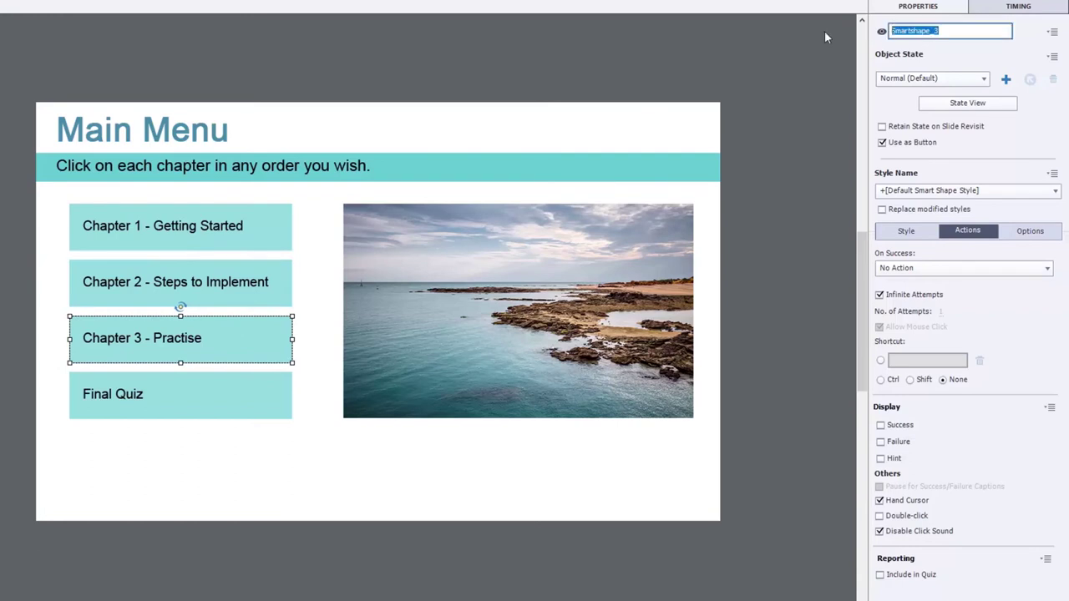
{"action": "type", "text": "chapter3"}
{"action": "key", "text": "Return"}
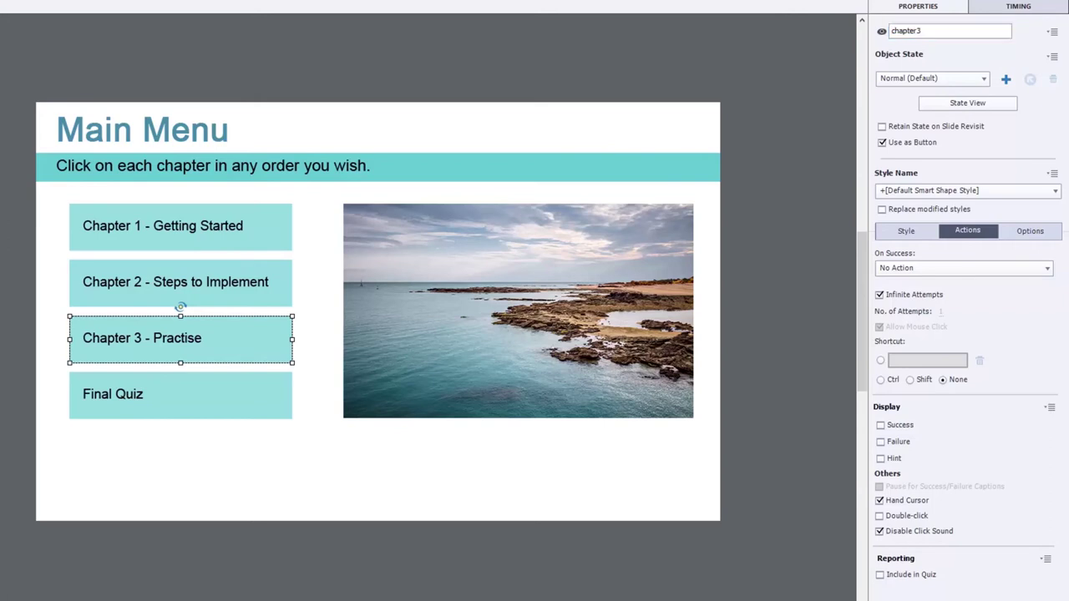
- Check the object names of the three chapter buttons one after another
{"action": "left_click", "coordinate": [242, 224]}
{"action": "left_click", "coordinate": [238, 280]}
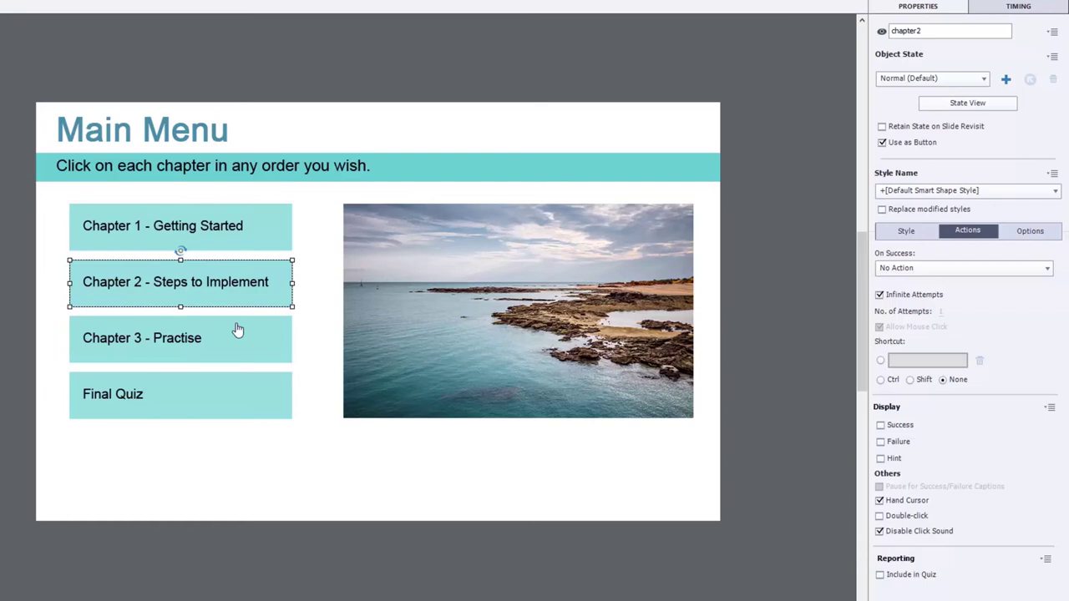
{"action": "left_click", "coordinate": [234, 334]}
- Name the Final Quiz button "quiz" and make it initially hidden in the output
{"action": "left_click", "coordinate": [226, 411]}
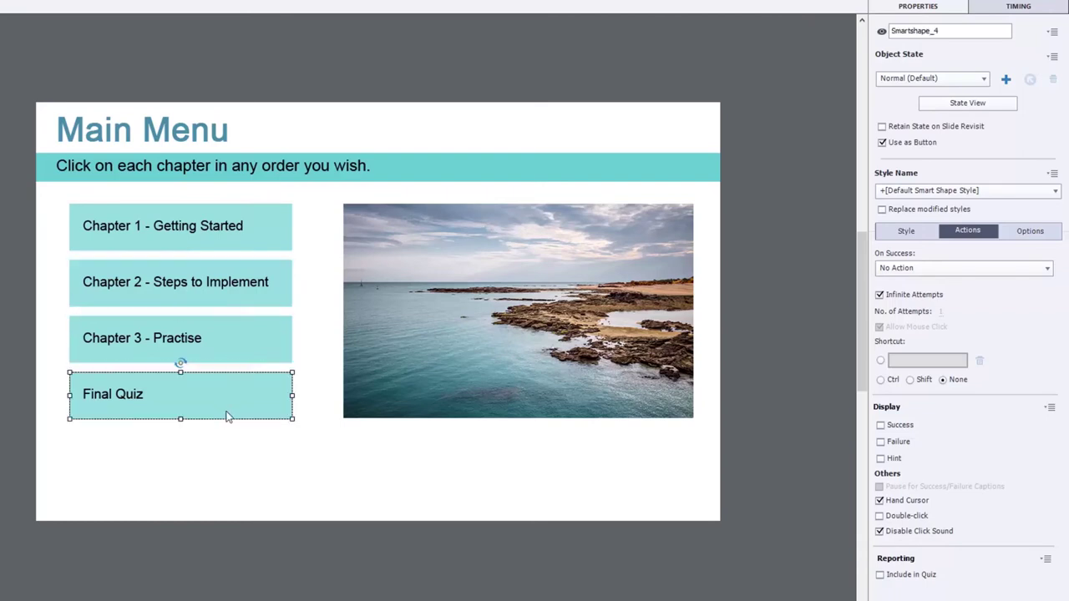
{"action": "double_click", "coordinate": [953, 30]}
{"action": "type", "text": "qui"}
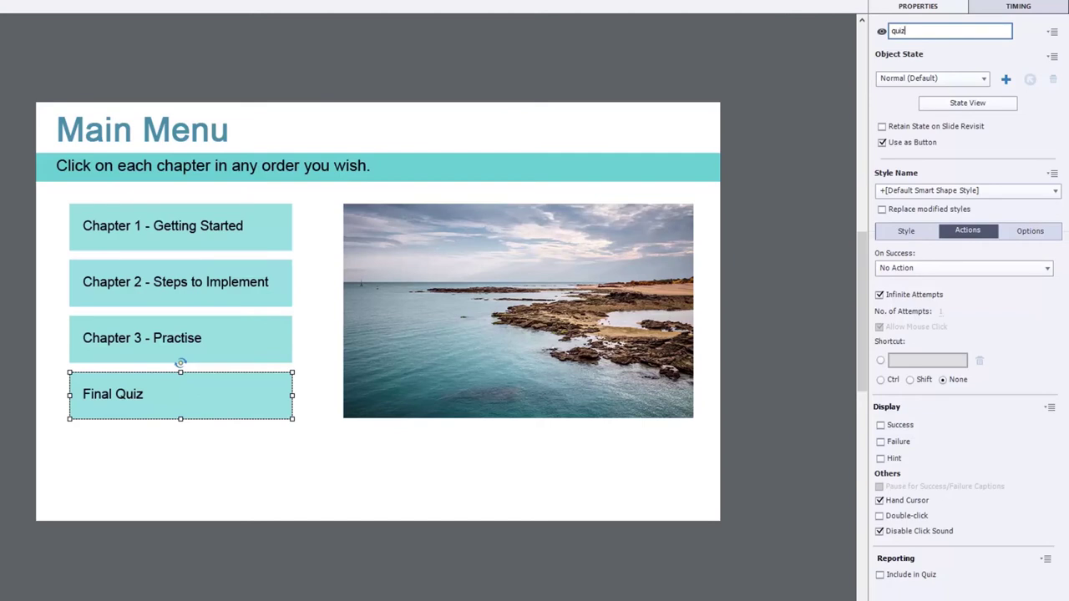
{"action": "type", "text": "z"}
{"action": "key", "text": "Return"}
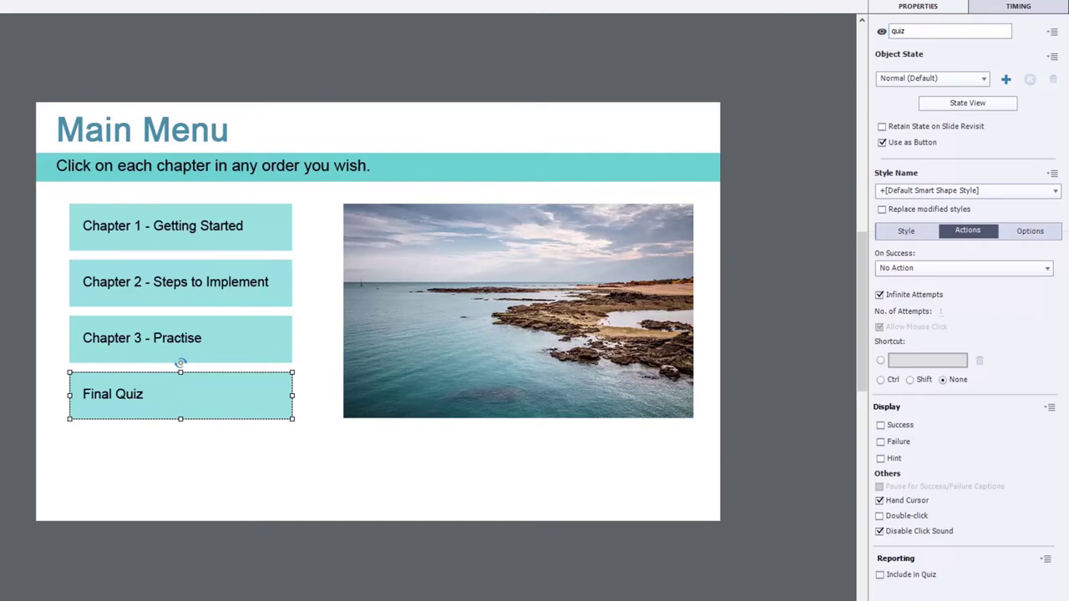
{"action": "left_click", "coordinate": [882, 32]}
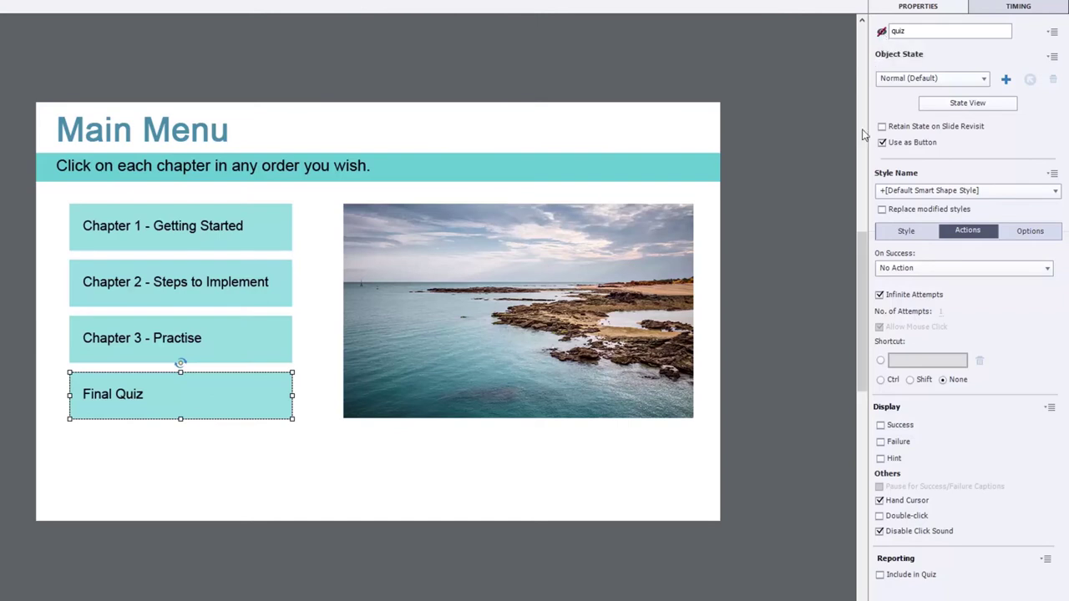
- Add the inbuilt Visited state to the "Chapter 1 - Getting Started" button
{"action": "left_click", "coordinate": [267, 230]}
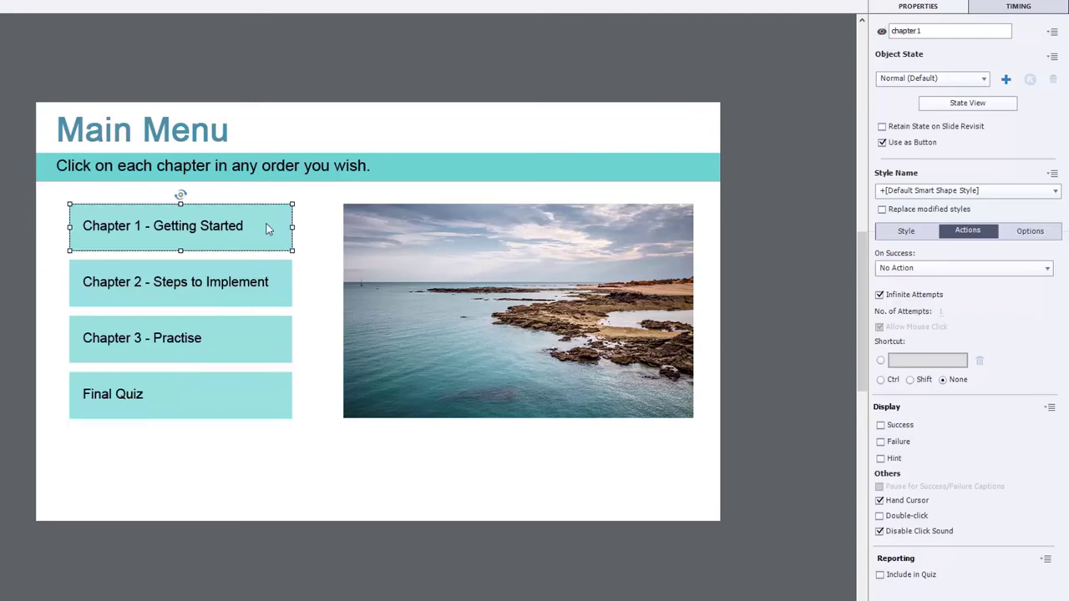
{"action": "left_click", "coordinate": [968, 104]}
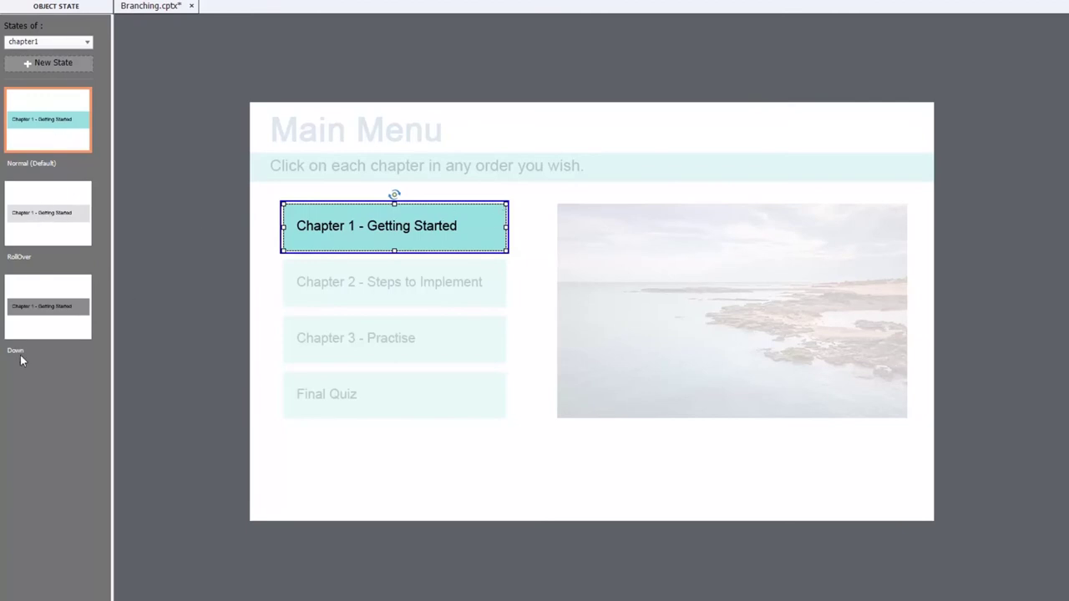
{"action": "left_click", "coordinate": [45, 63]}
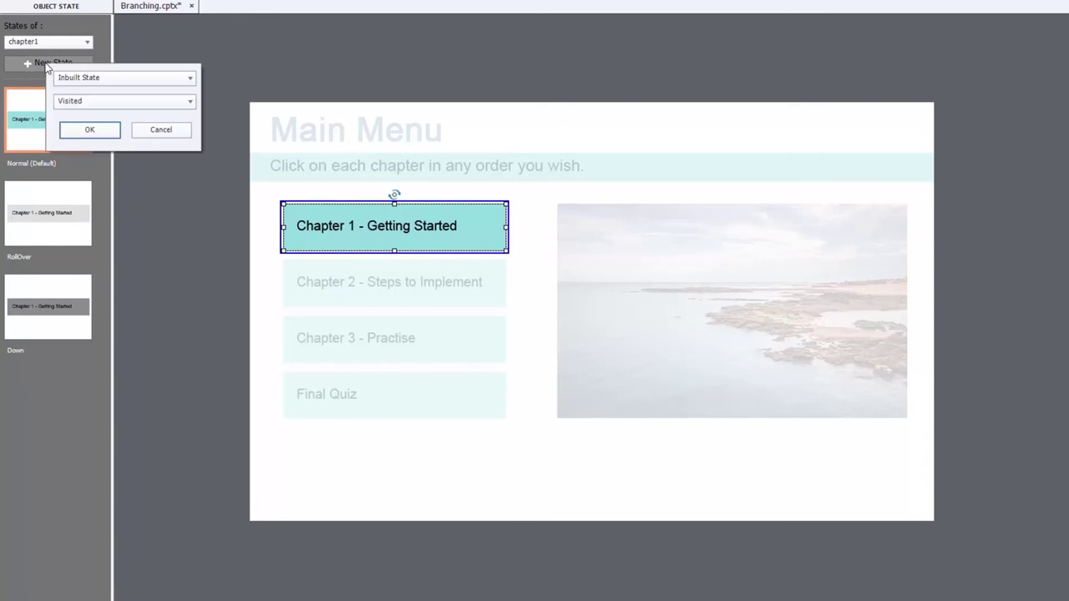
{"action": "left_click", "coordinate": [105, 133]}
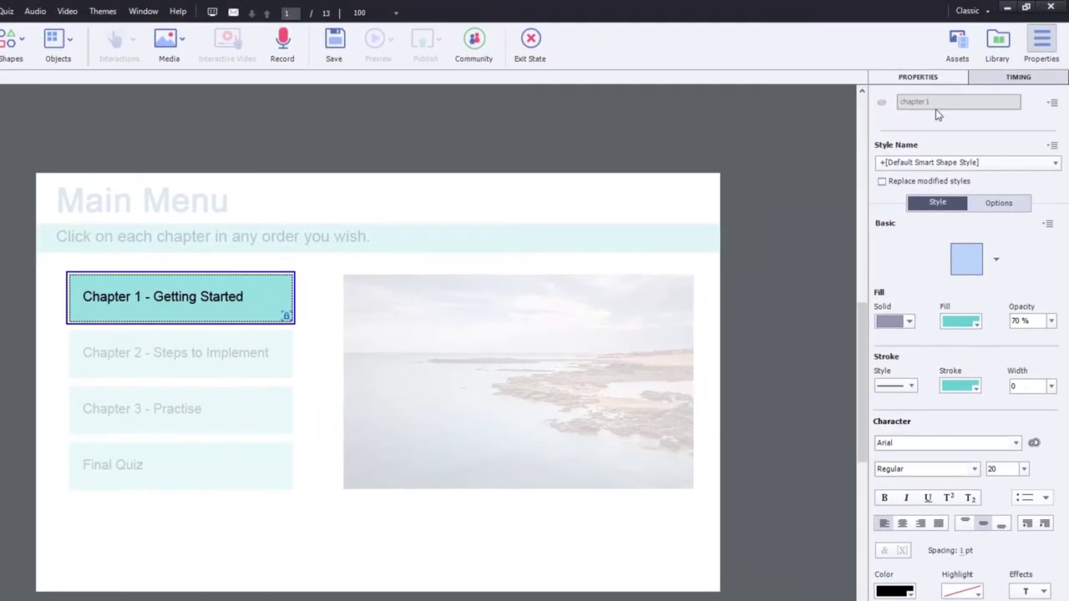
- Place Check.png from the library just right of the Chapter 1 button in its Visited state, and exit the state view
{"action": "left_click", "coordinate": [1009, 39]}
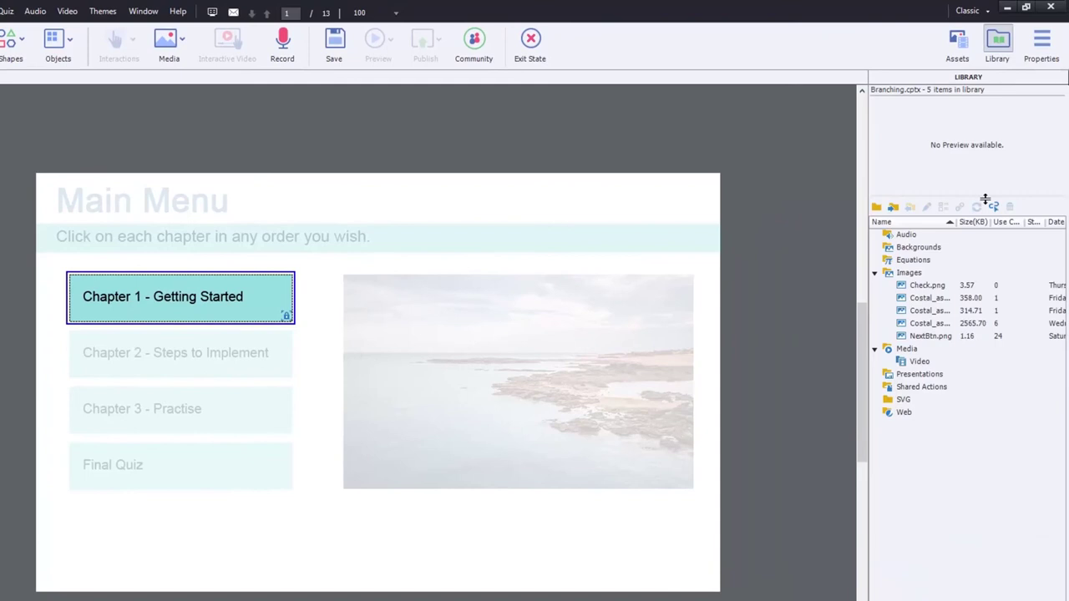
{"action": "left_click", "coordinate": [924, 287]}
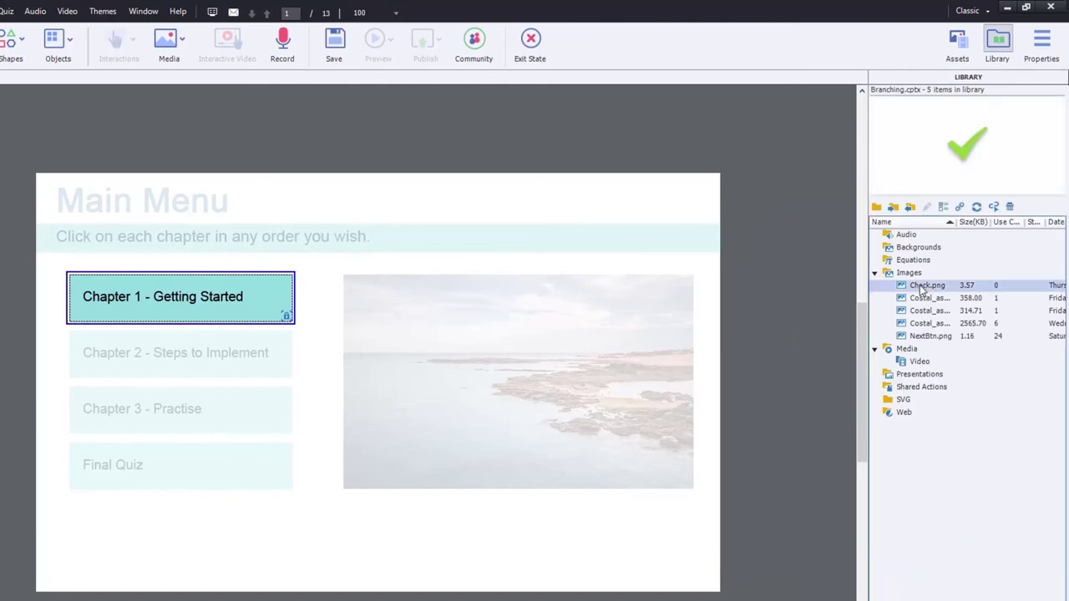
{"action": "left_click_drag", "start_coordinate": [923, 289], "coordinate": [313, 289]}
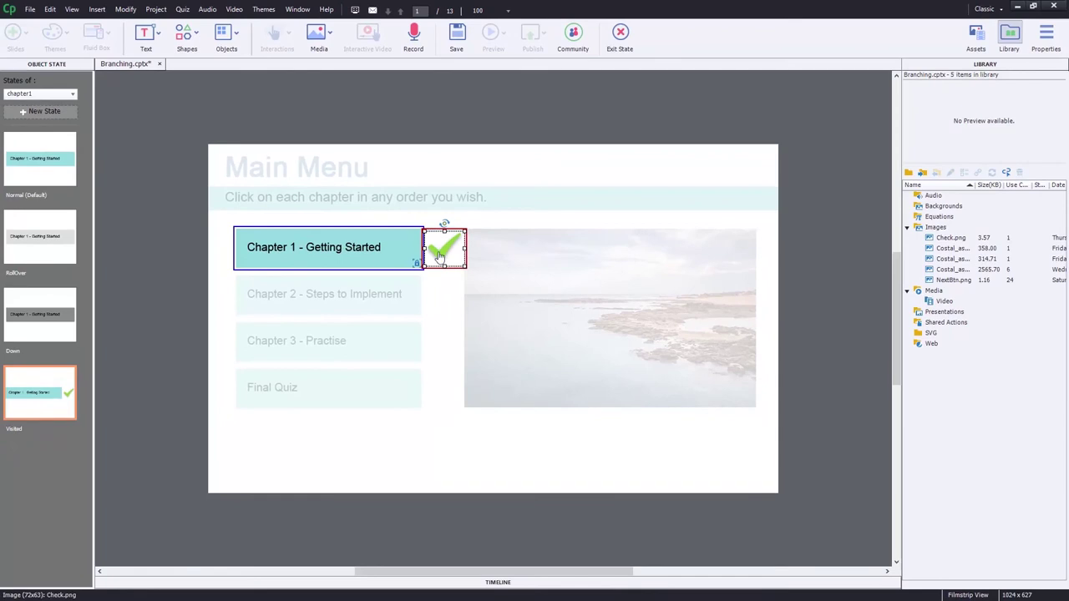
{"action": "left_click", "coordinate": [622, 34]}
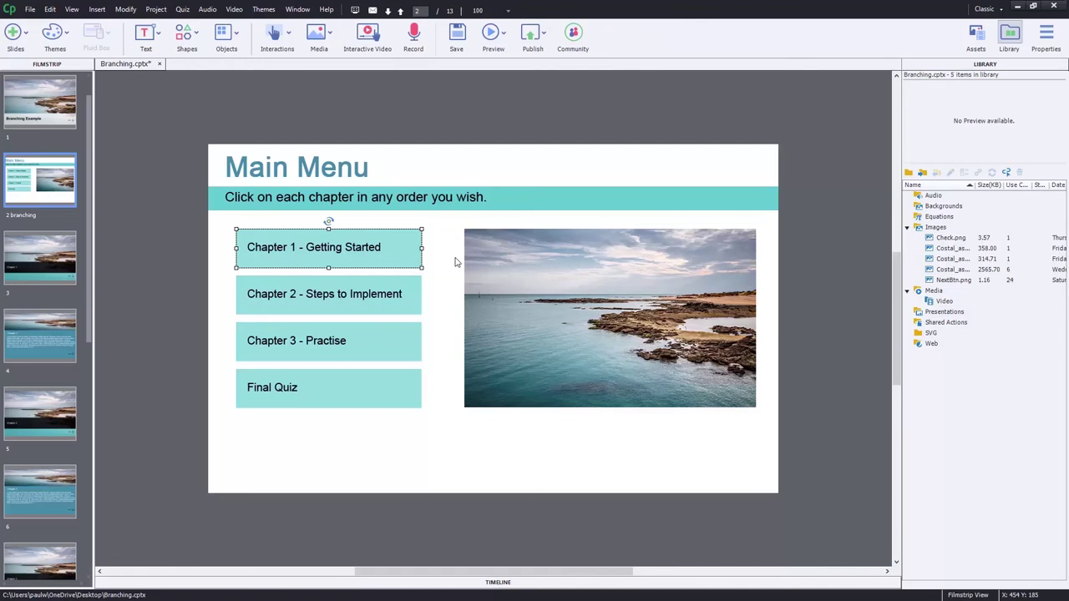
- Add the inbuilt Visited state to the Chapter 2 button with Check.png placed just right of it, and exit the state view
{"action": "left_click", "coordinate": [384, 305]}
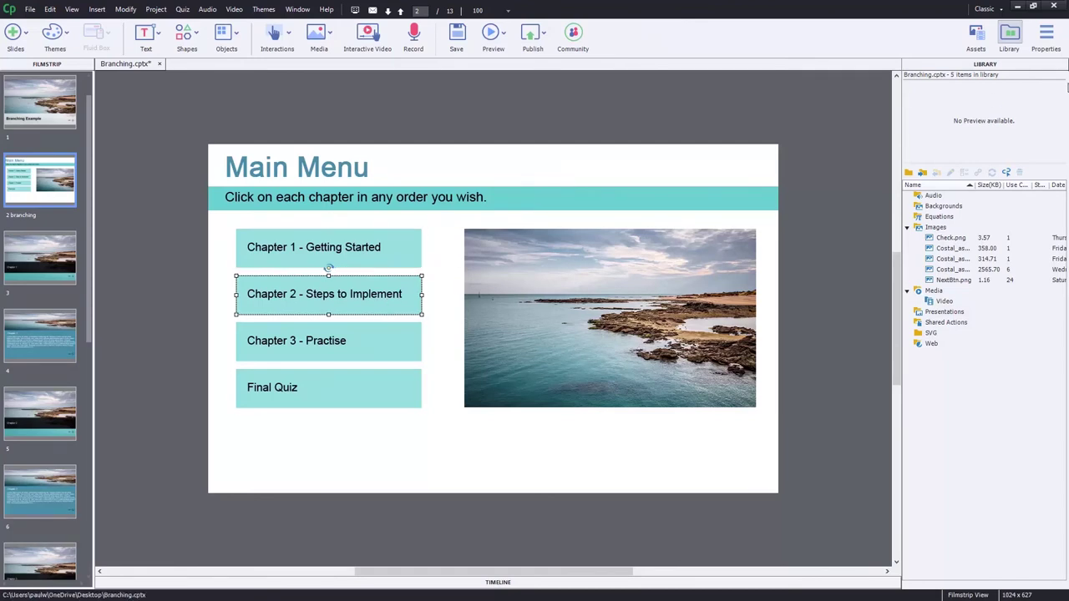
{"action": "left_click", "coordinate": [1046, 35]}
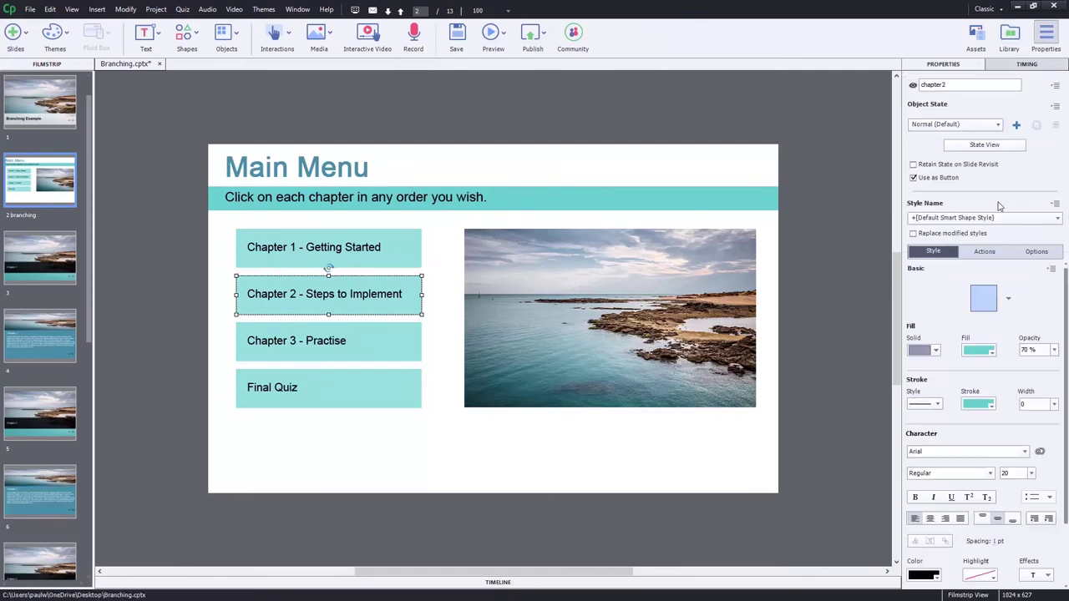
{"action": "left_click", "coordinate": [991, 144]}
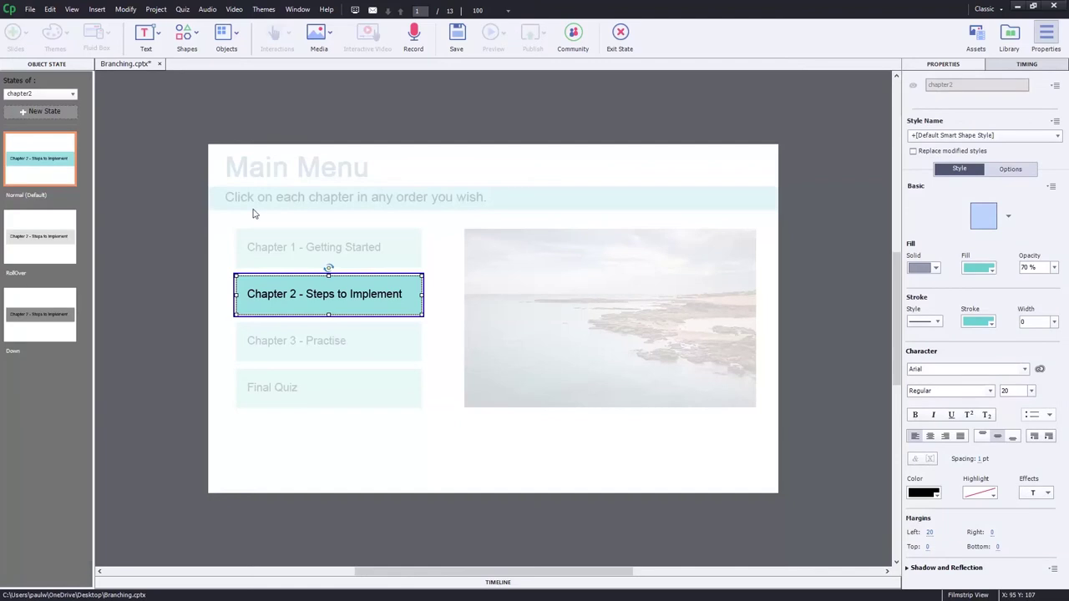
{"action": "left_click", "coordinate": [40, 113]}
{"action": "left_click", "coordinate": [77, 169]}
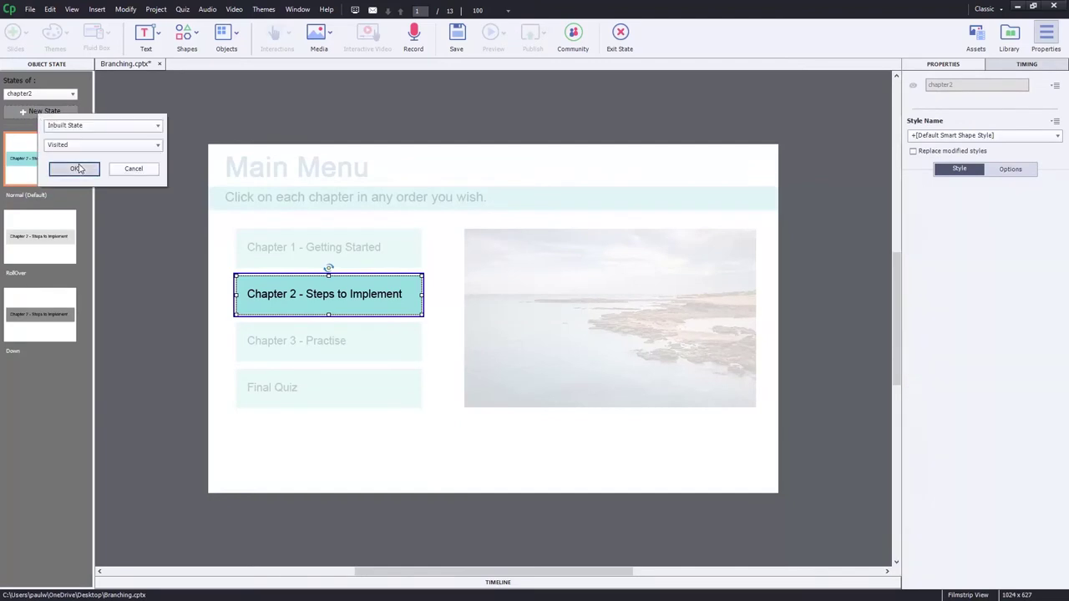
{"action": "left_click", "coordinate": [1010, 35]}
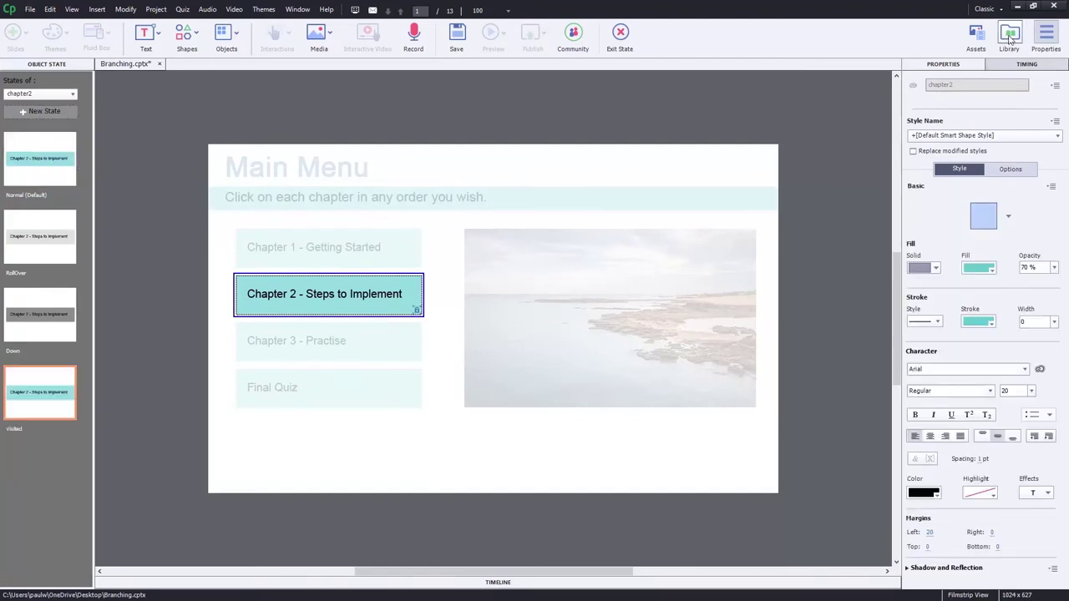
{"action": "left_click_drag", "start_coordinate": [949, 238], "coordinate": [431, 286]}
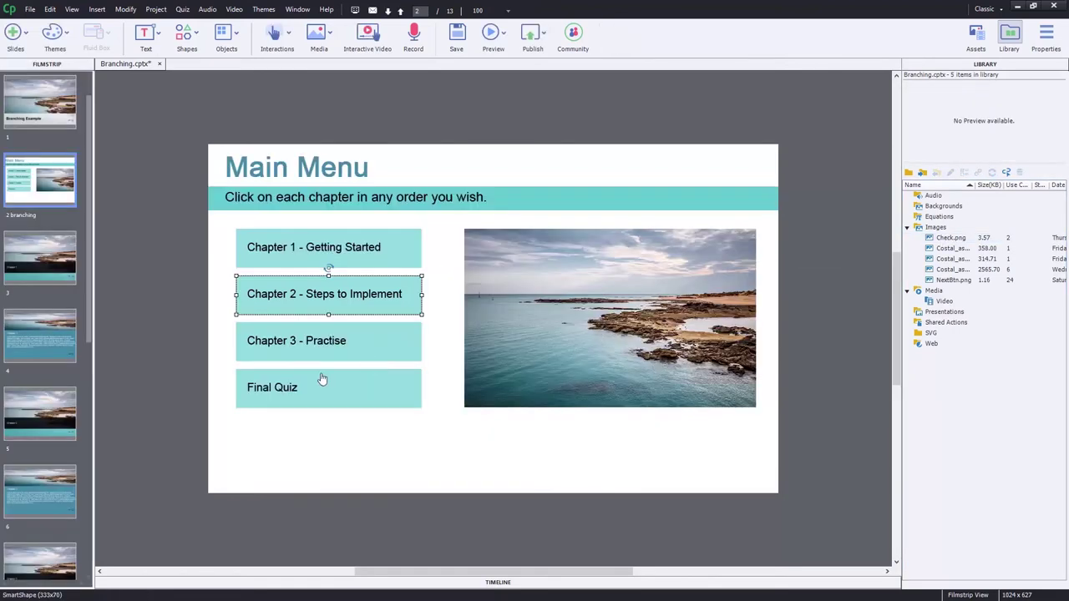
- Add the inbuilt Visited state to the "Chapter 3 - Practise" button
{"action": "left_click", "coordinate": [320, 360]}
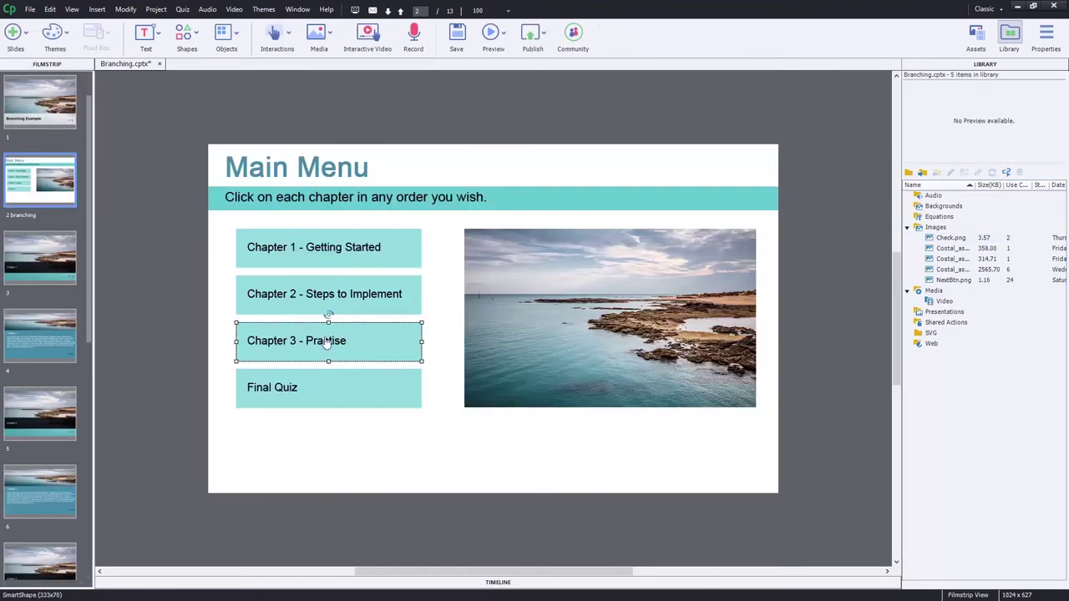
{"action": "left_click", "coordinate": [1047, 35]}
{"action": "left_click", "coordinate": [986, 148]}
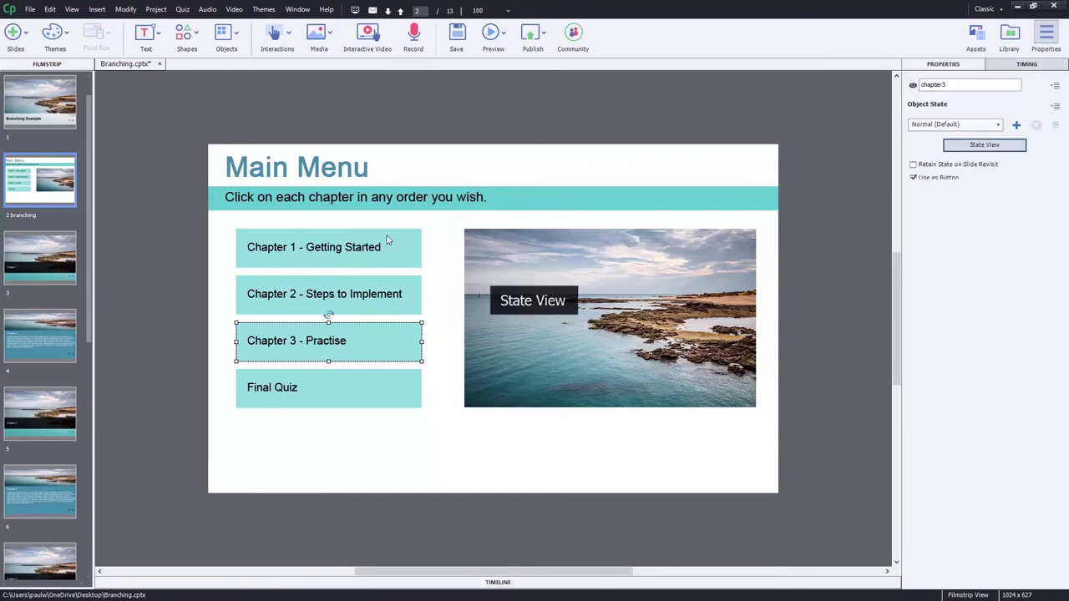
{"action": "left_click", "coordinate": [42, 111]}
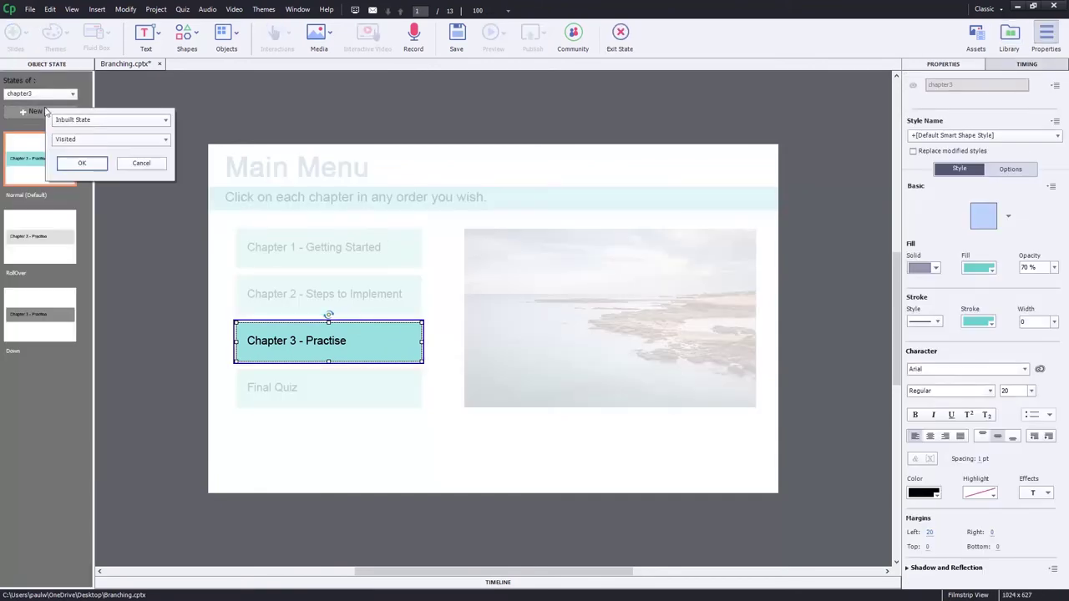
{"action": "left_click", "coordinate": [82, 163]}
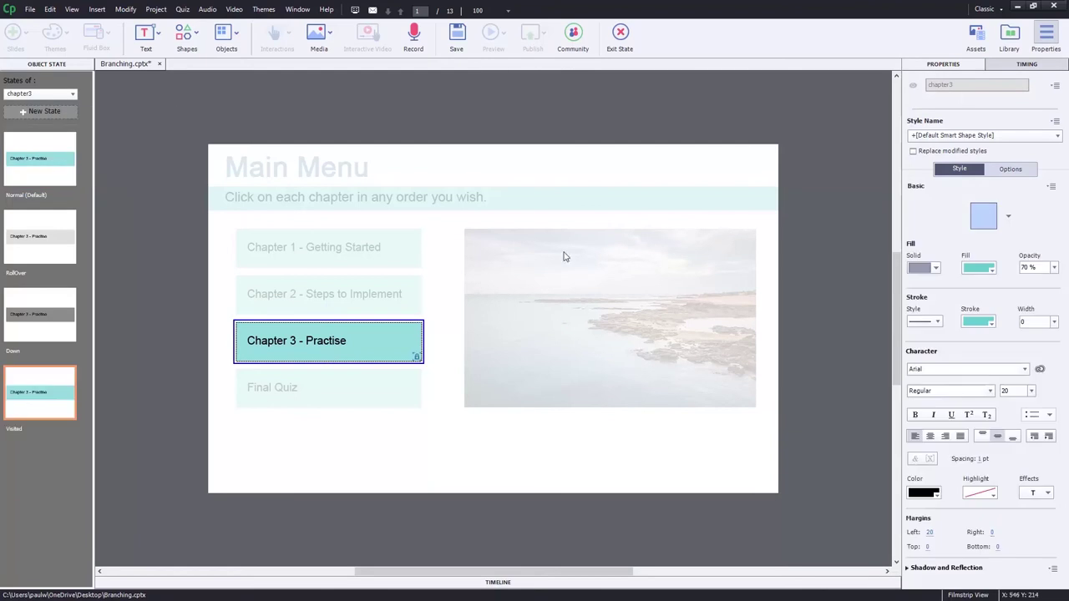
- Place Check.png from the library just right of the Chapter 3 button in its Visited state, and exit the state view
{"action": "left_click", "coordinate": [1009, 35]}
{"action": "left_click", "coordinate": [951, 238]}
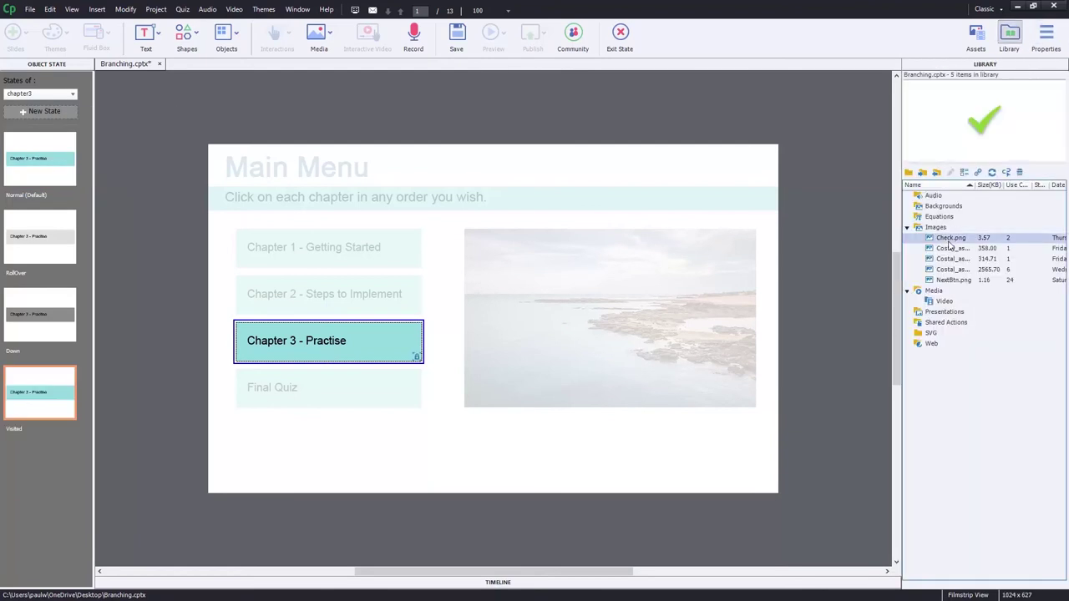
{"action": "left_click_drag", "start_coordinate": [952, 243], "coordinate": [445, 340]}
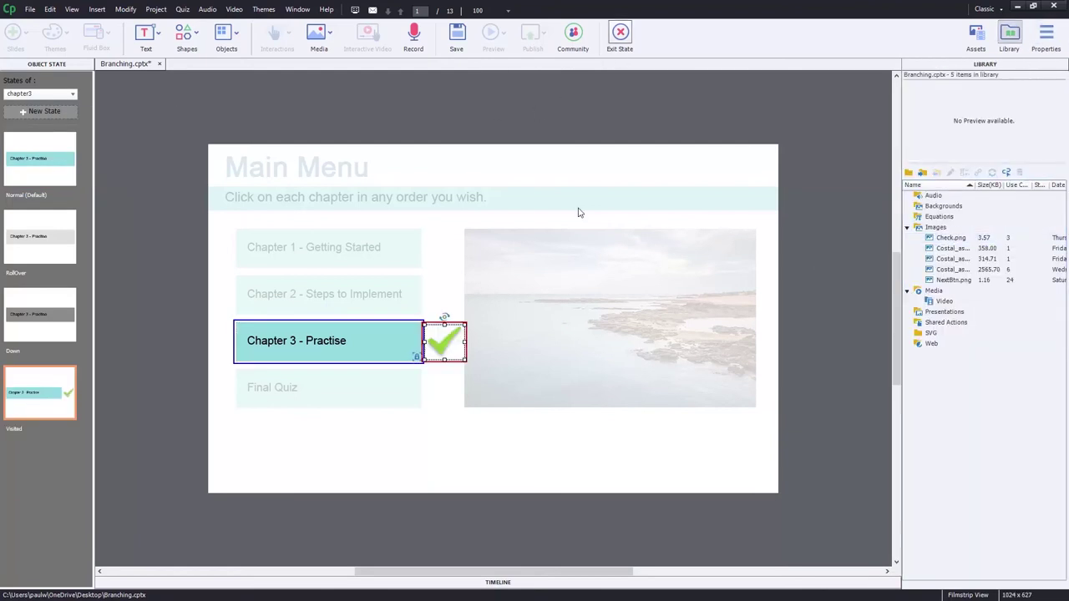
{"action": "key", "text": "Escape"}
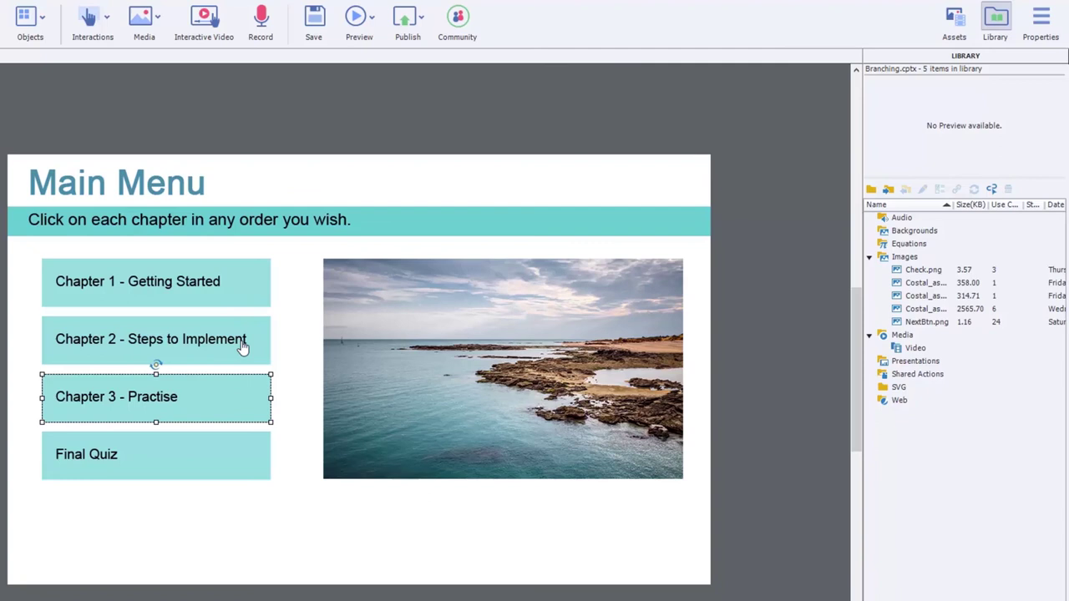
- Turn on Retain State on Slide Revisit for all three chapter buttons together, and deselect them
{"action": "left_click", "coordinate": [241, 347], "text": "shift"}
{"action": "left_click", "coordinate": [247, 285], "text": "shift"}
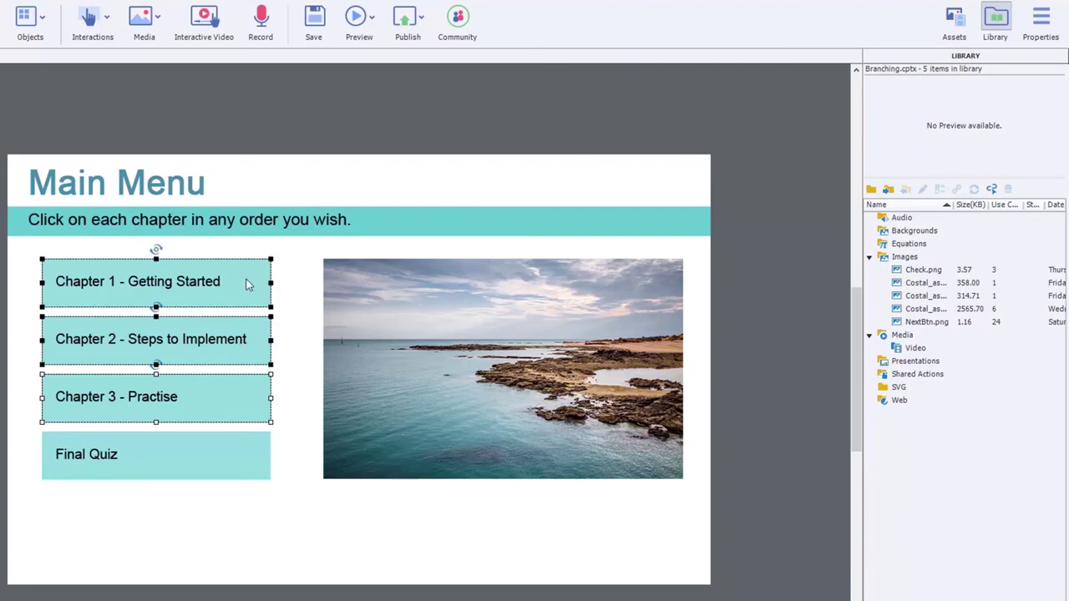
{"action": "left_click", "coordinate": [1042, 17]}
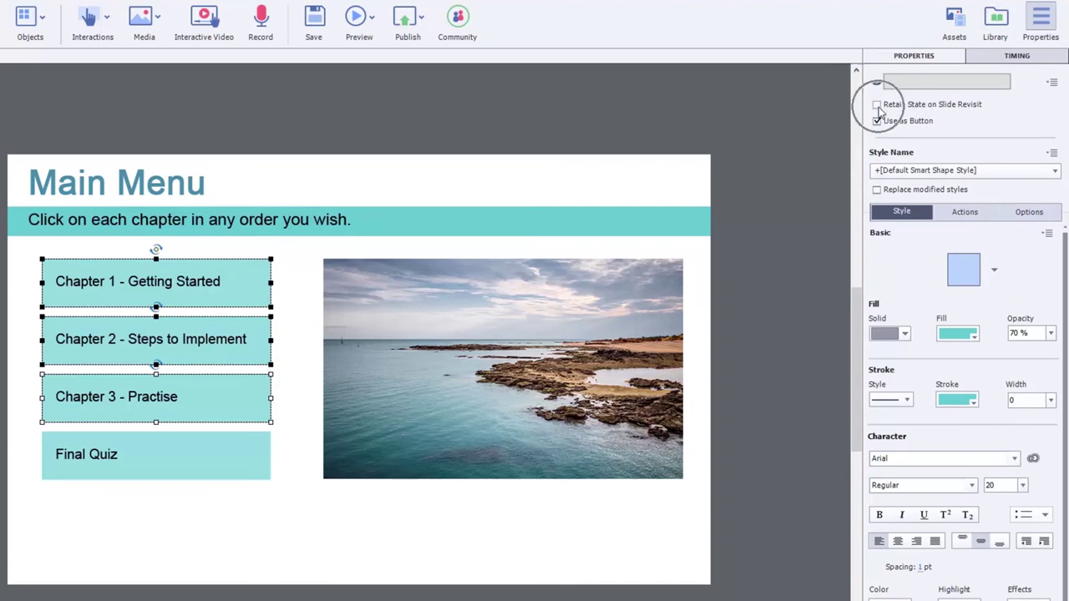
{"action": "left_click", "coordinate": [877, 106]}
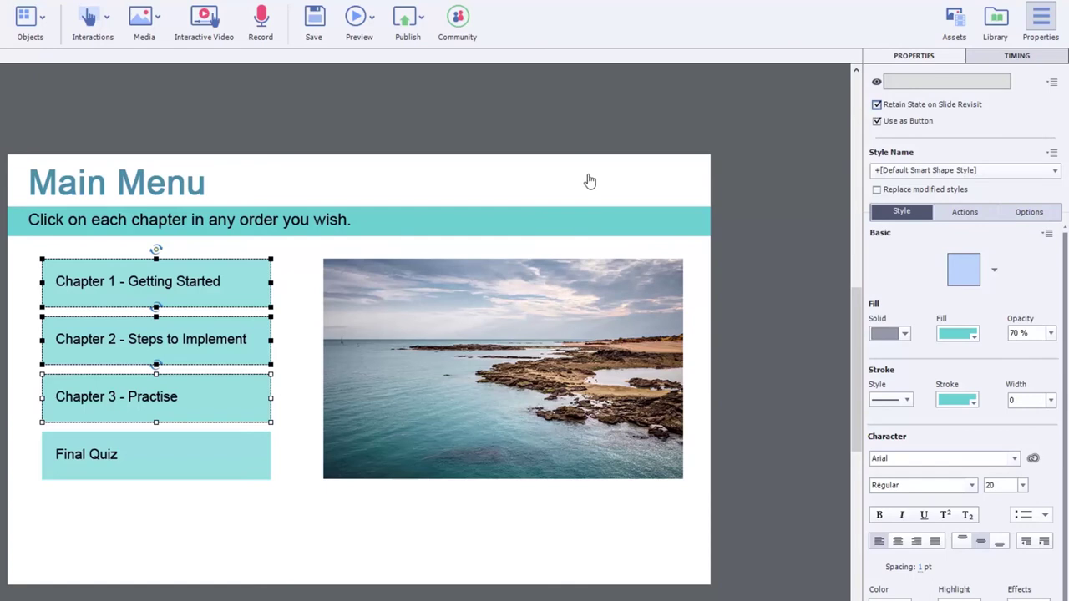
{"action": "left_click", "coordinate": [531, 148]}
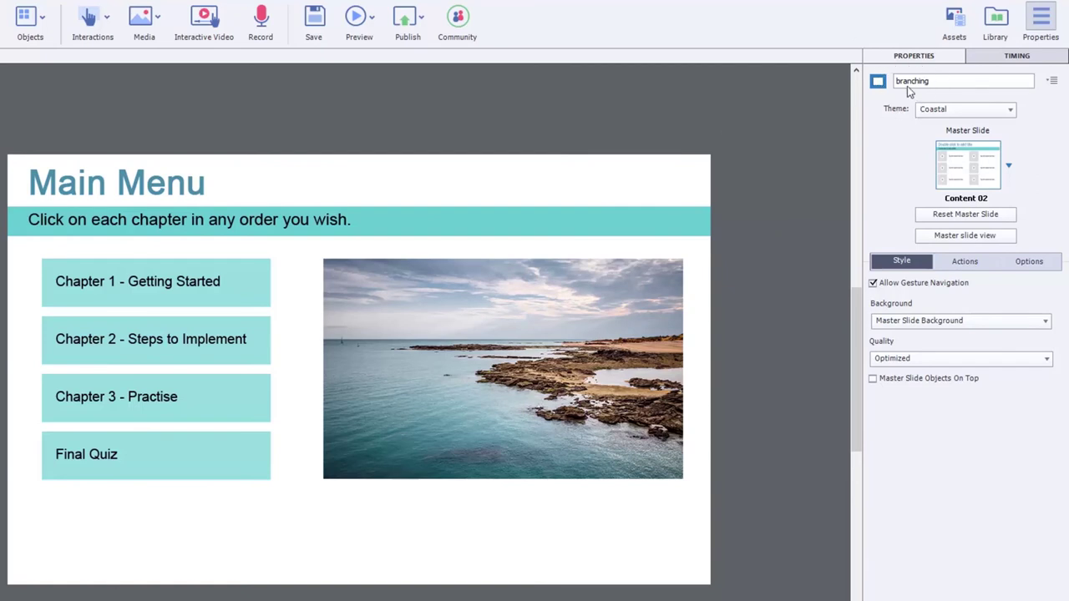
- Review the properties of the chapter and Final Quiz buttons, and the Next button's success action on the Chapter 1 text slide
{"action": "left_click", "coordinate": [171, 288]}
{"action": "left_click", "coordinate": [173, 292]}
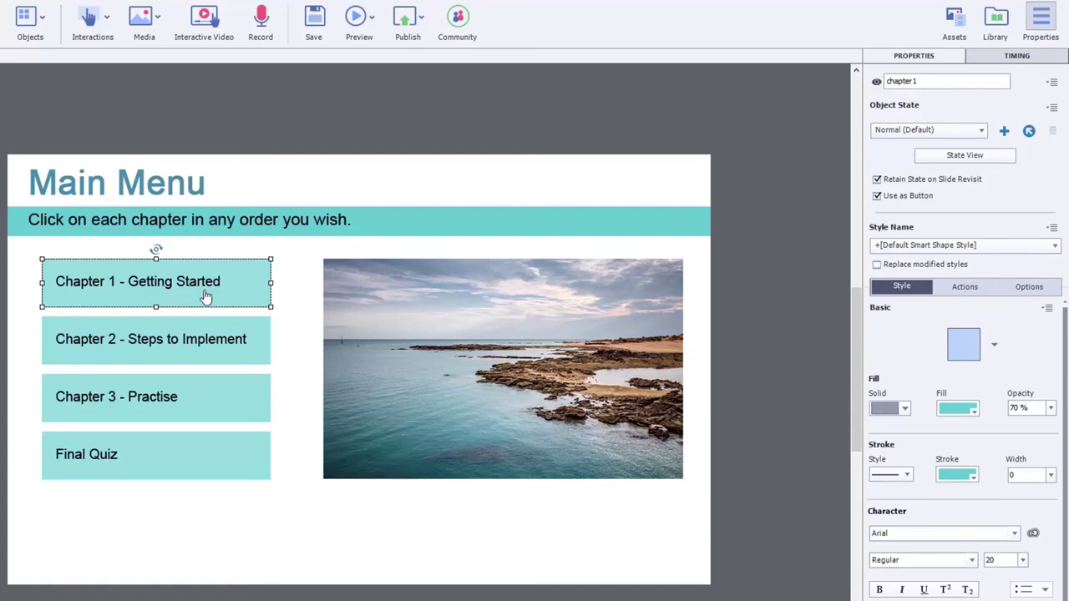
{"action": "left_click", "coordinate": [206, 346]}
{"action": "left_click", "coordinate": [206, 412]}
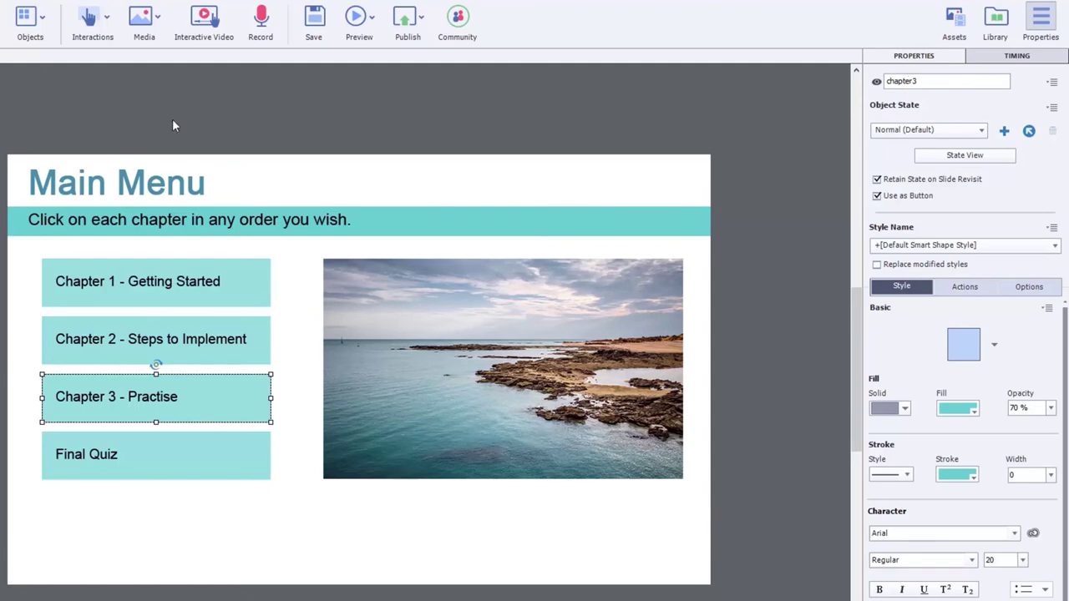
{"action": "left_click", "coordinate": [178, 471]}
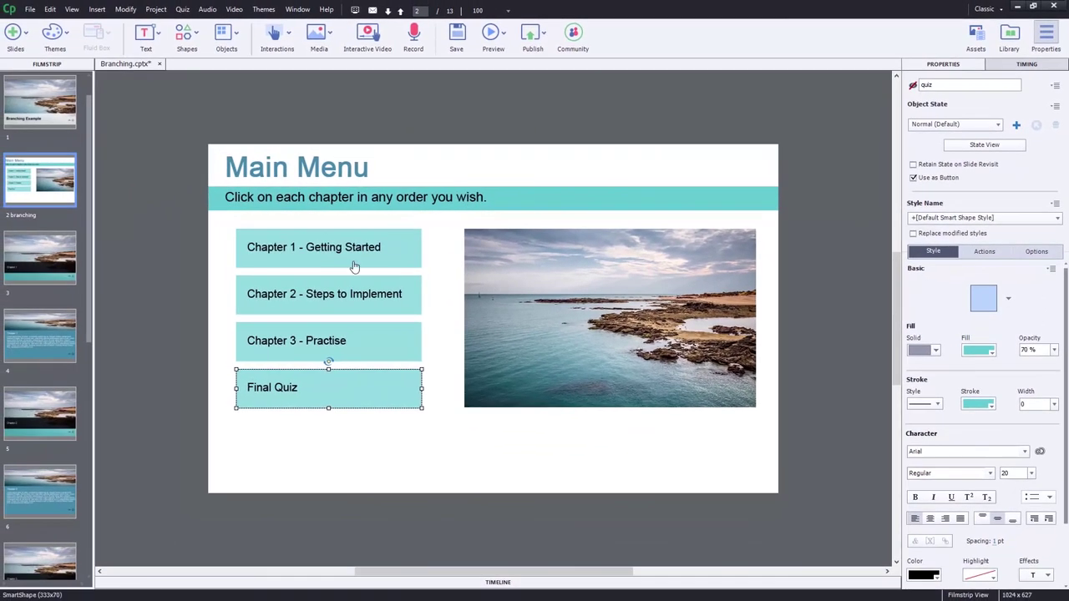
{"action": "left_click", "coordinate": [38, 340]}
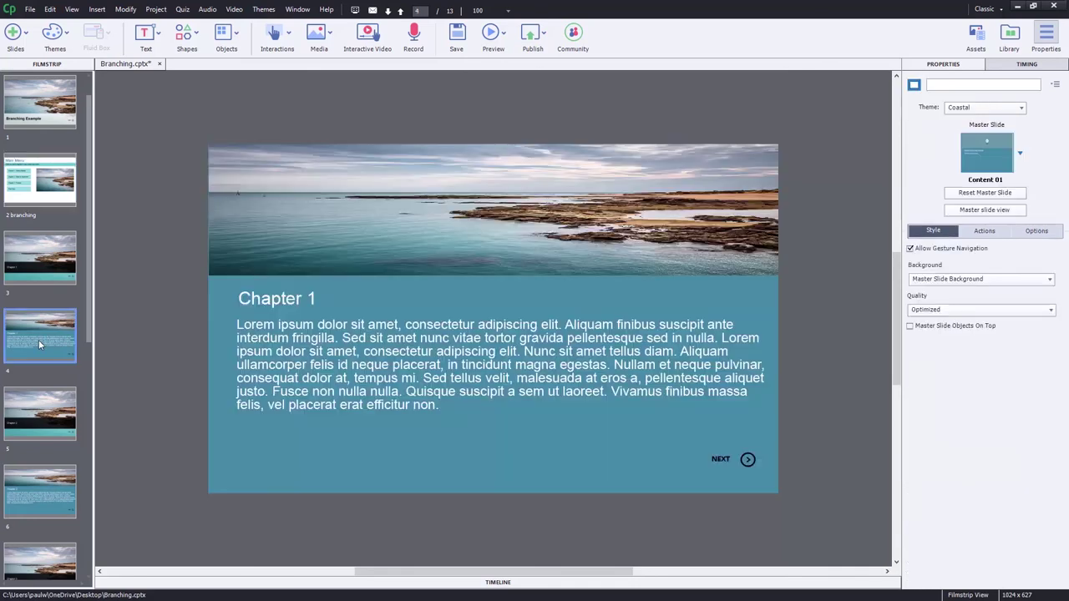
{"action": "left_click", "coordinate": [735, 464]}
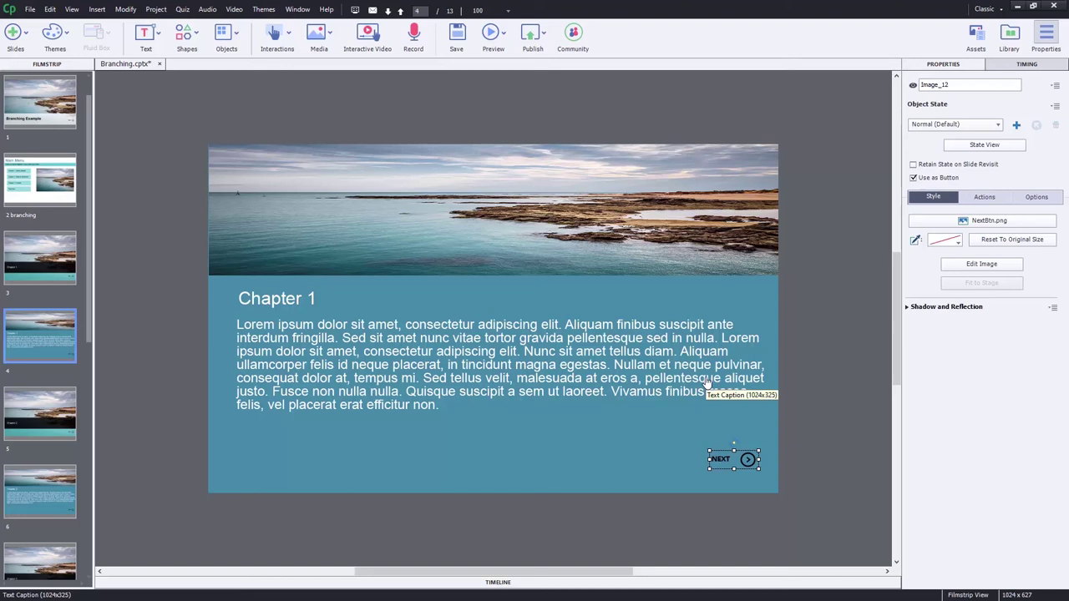
{"action": "left_click", "coordinate": [983, 198]}
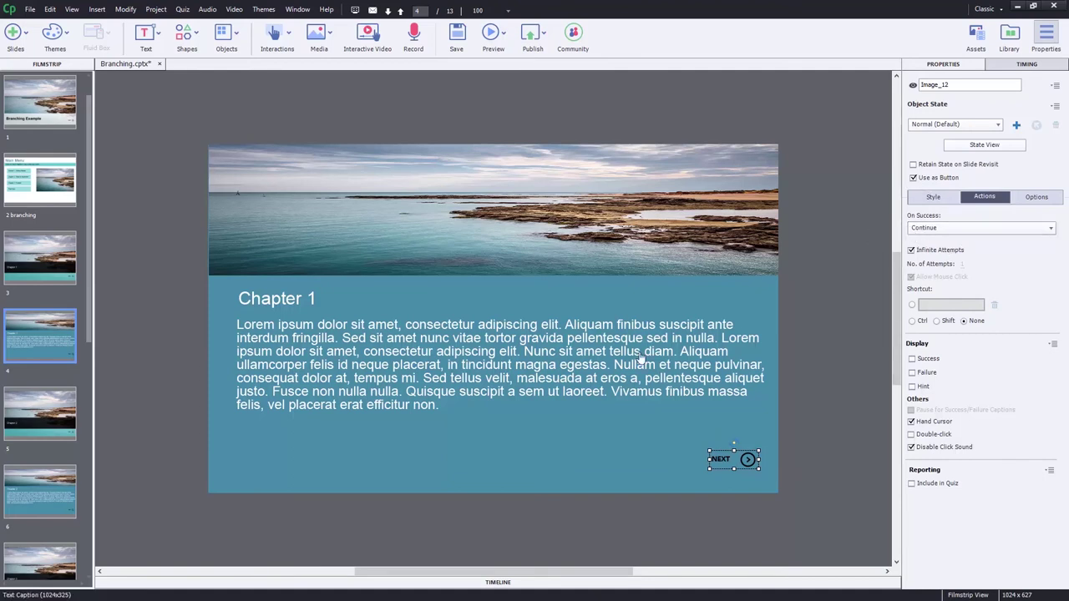
- Turn off the playback control and the borders in the project's Skin Editor, and close it
{"action": "left_click", "coordinate": [157, 10]}
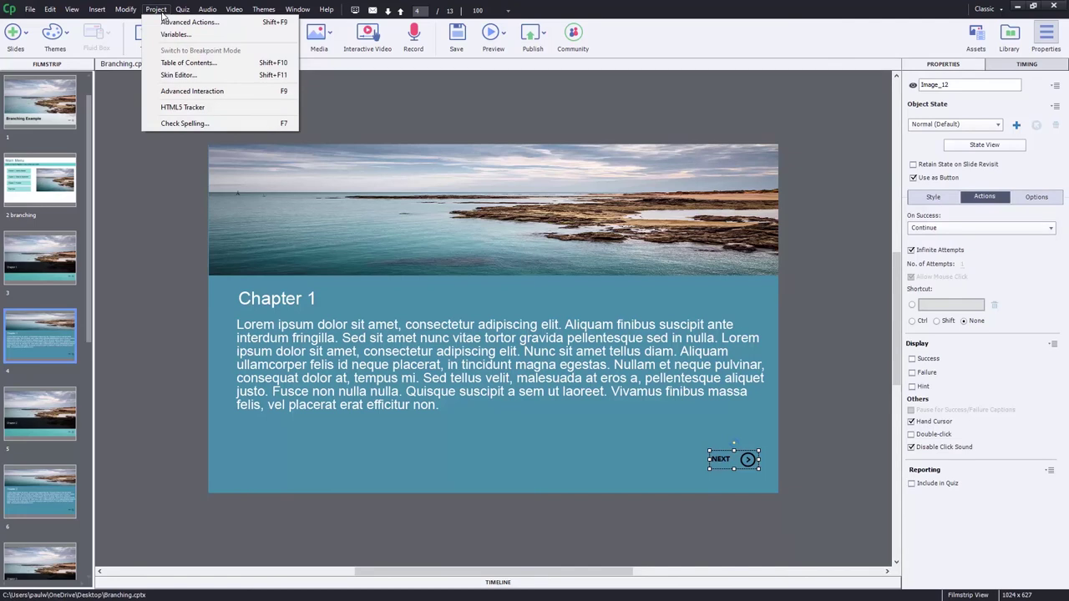
{"action": "left_click", "coordinate": [170, 75]}
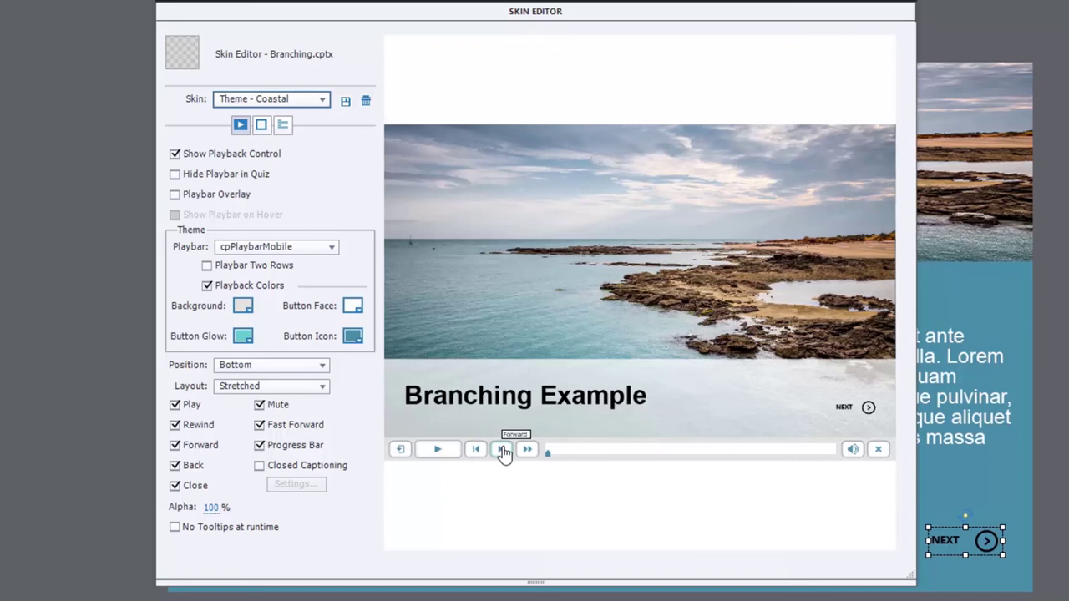
{"action": "left_click", "coordinate": [201, 156]}
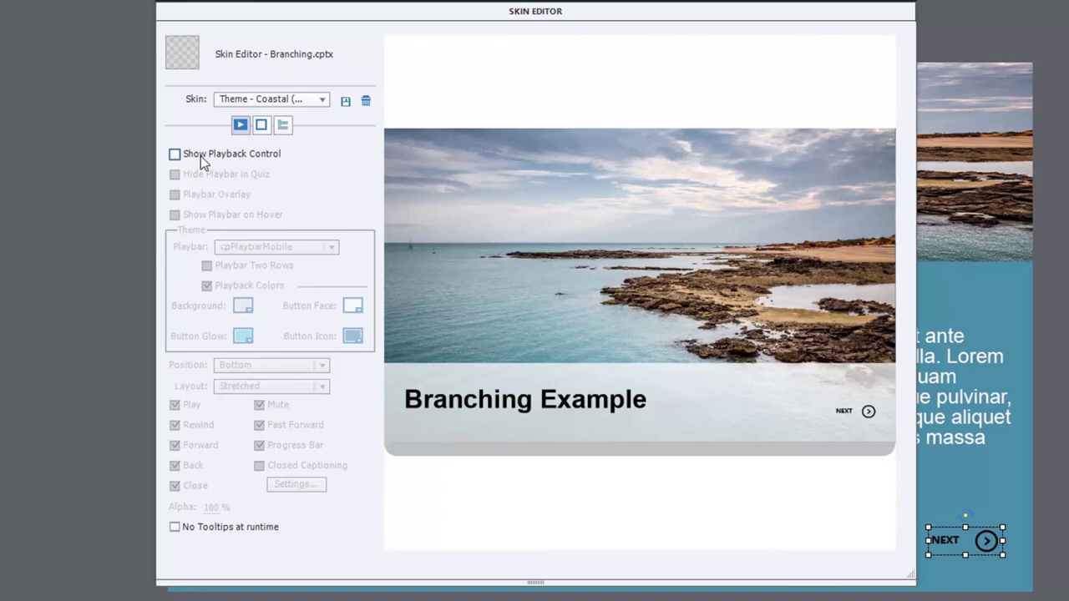
{"action": "left_click", "coordinate": [261, 124]}
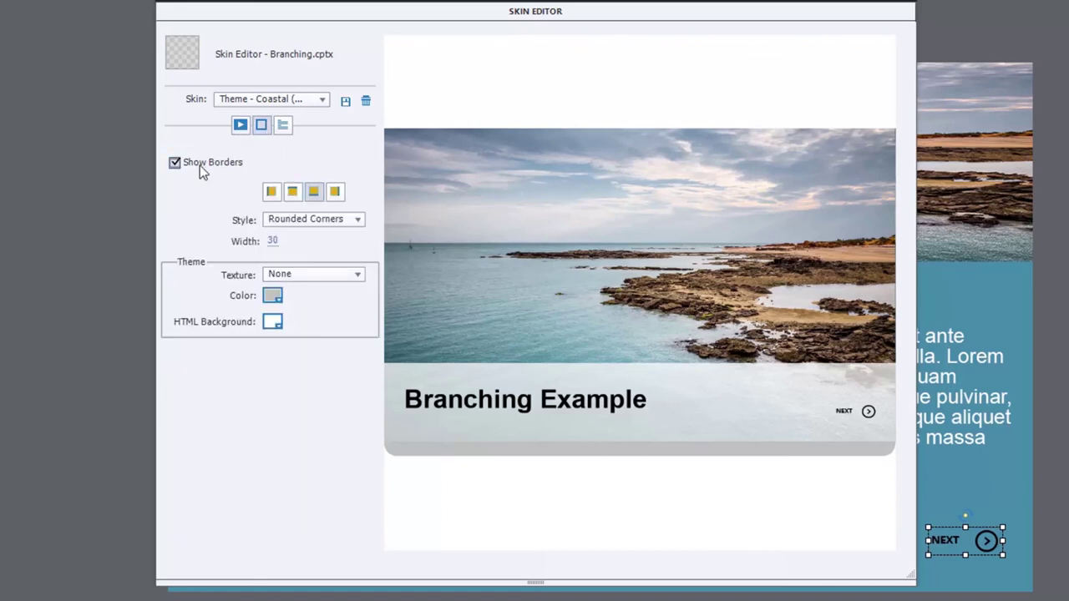
{"action": "left_click", "coordinate": [175, 163]}
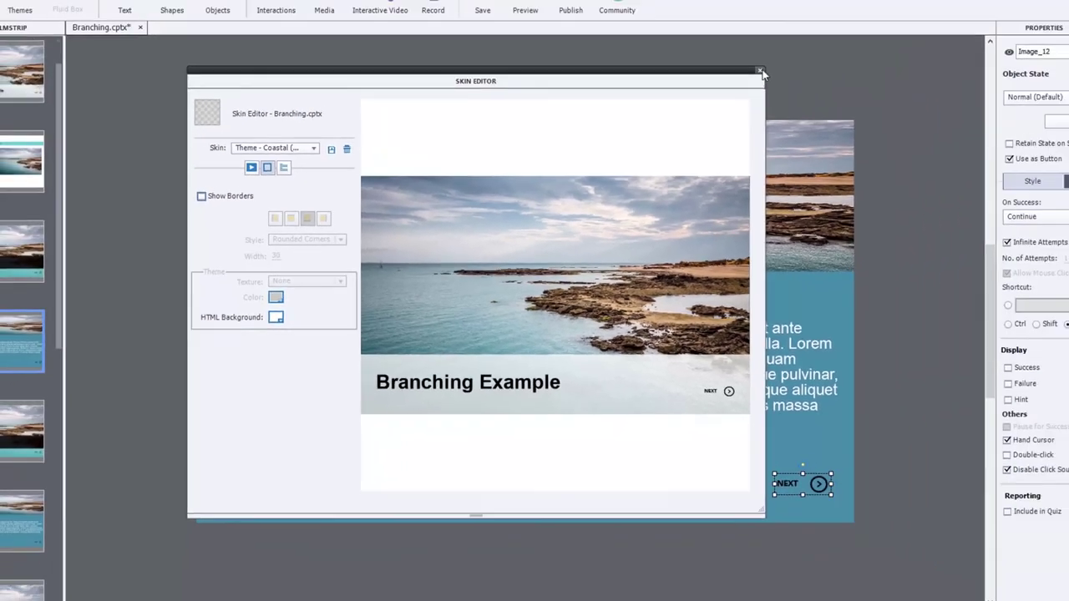
{"action": "left_click", "coordinate": [760, 72]}
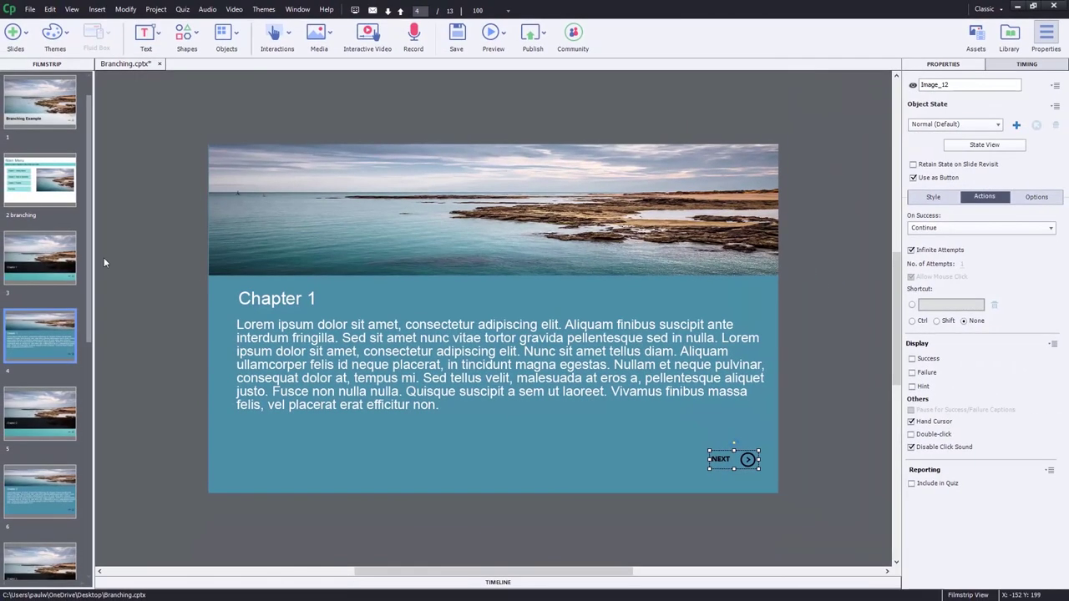
- Group the two Chapter 1 slides, 3 and 4, into a slide group titled "chapter1"
{"action": "left_click", "coordinate": [104, 257]}
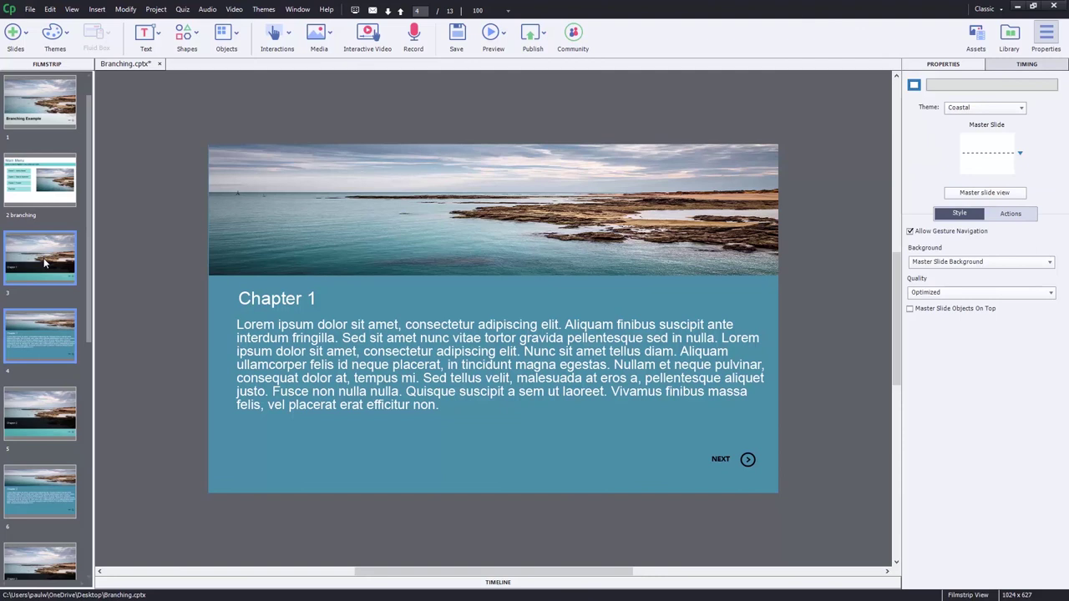
{"action": "right_click", "coordinate": [45, 264]}
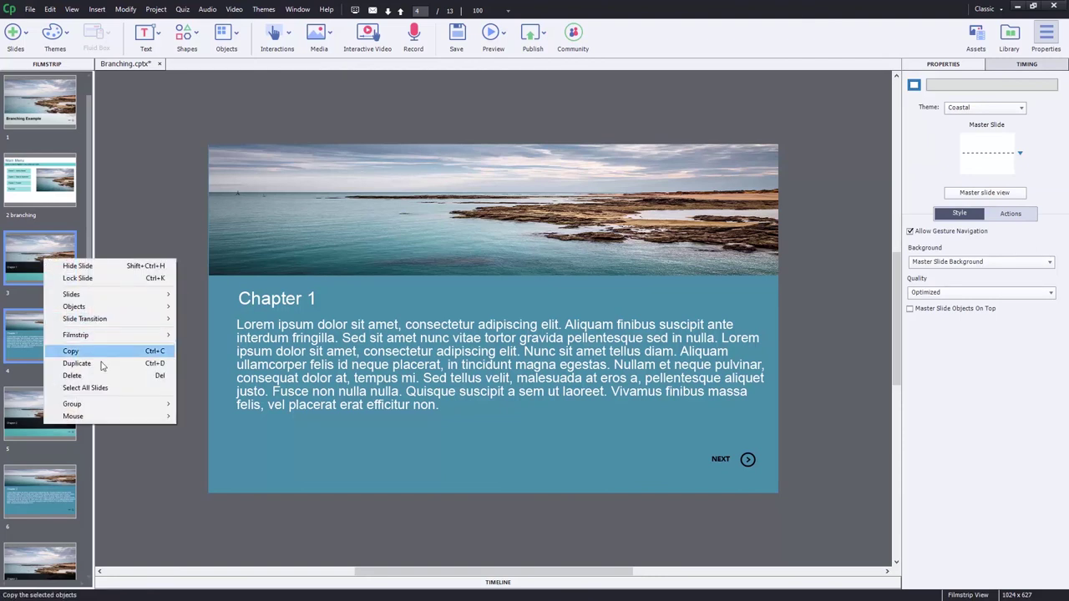
{"action": "mouse_move", "coordinate": [97, 408]}
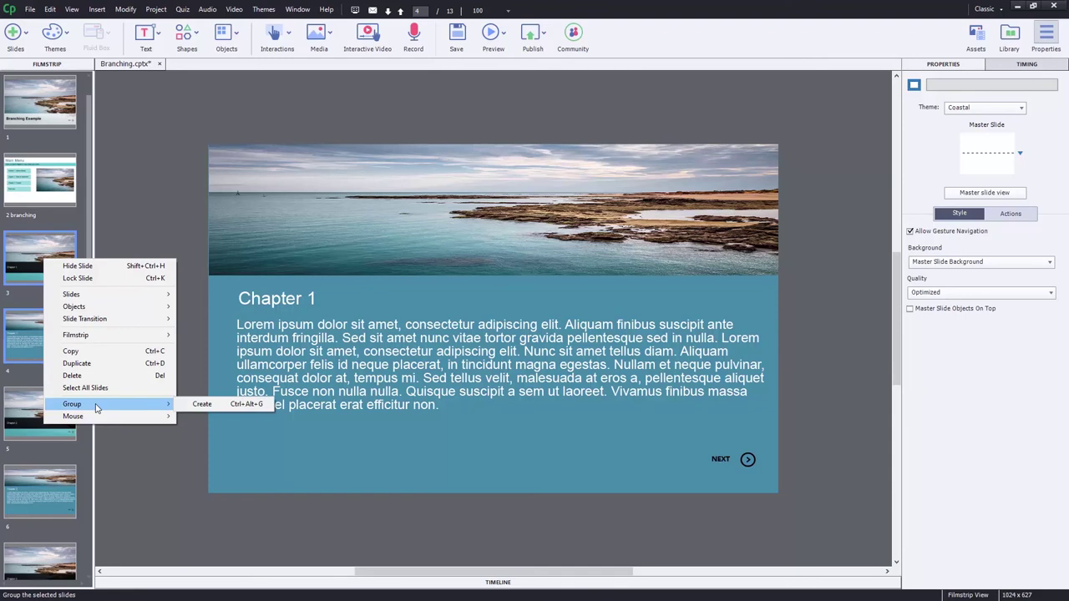
{"action": "left_click", "coordinate": [209, 406]}
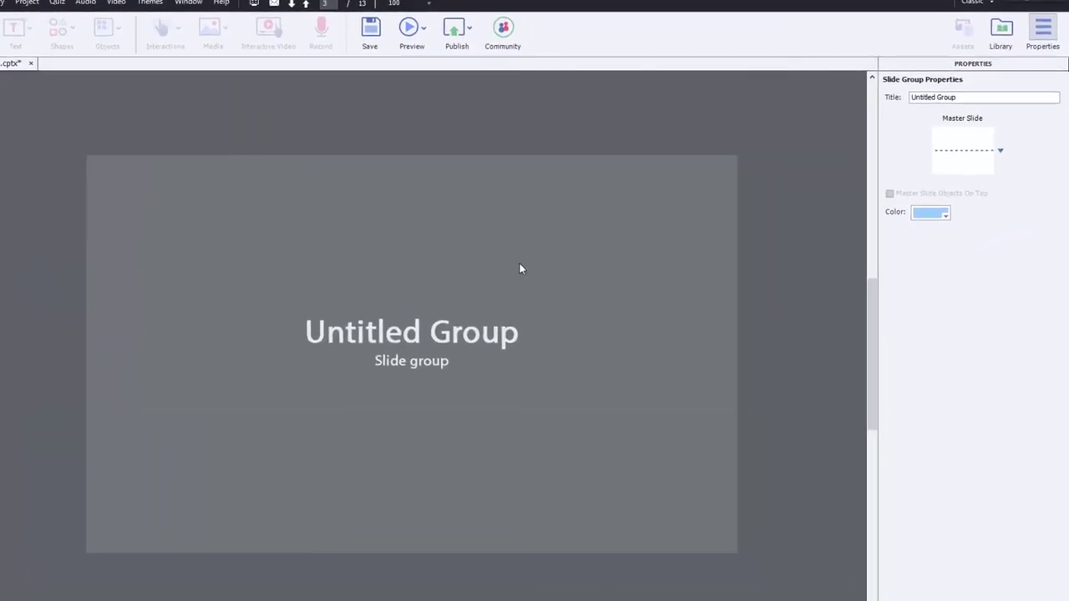
{"action": "left_click", "coordinate": [973, 96]}
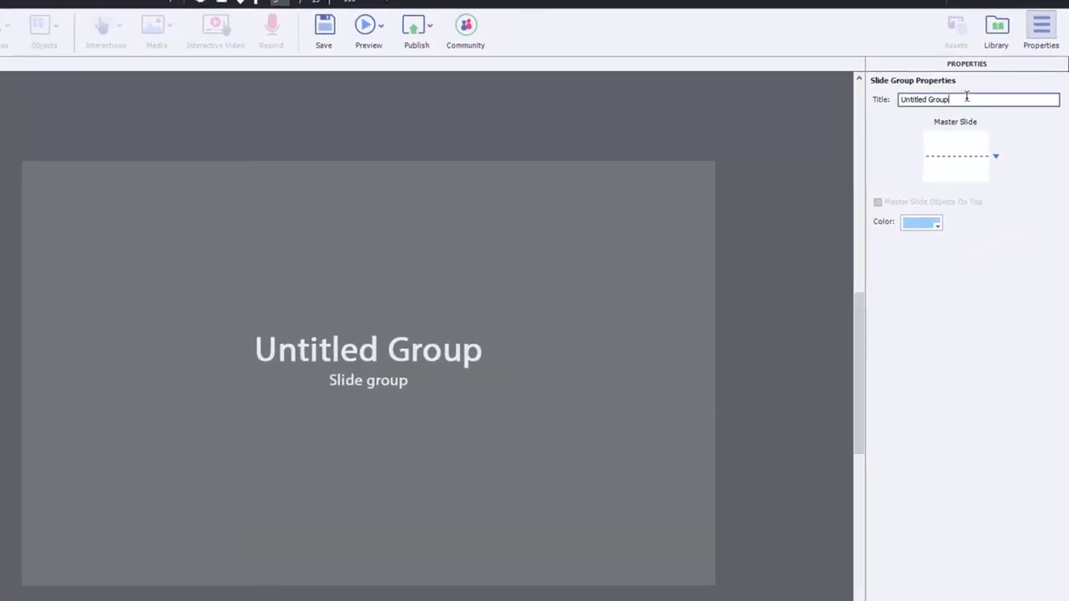
{"action": "left_click_drag", "start_coordinate": [976, 98], "coordinate": [767, 124]}
{"action": "type", "text": "chapter1"}
{"action": "key", "text": "Return"}
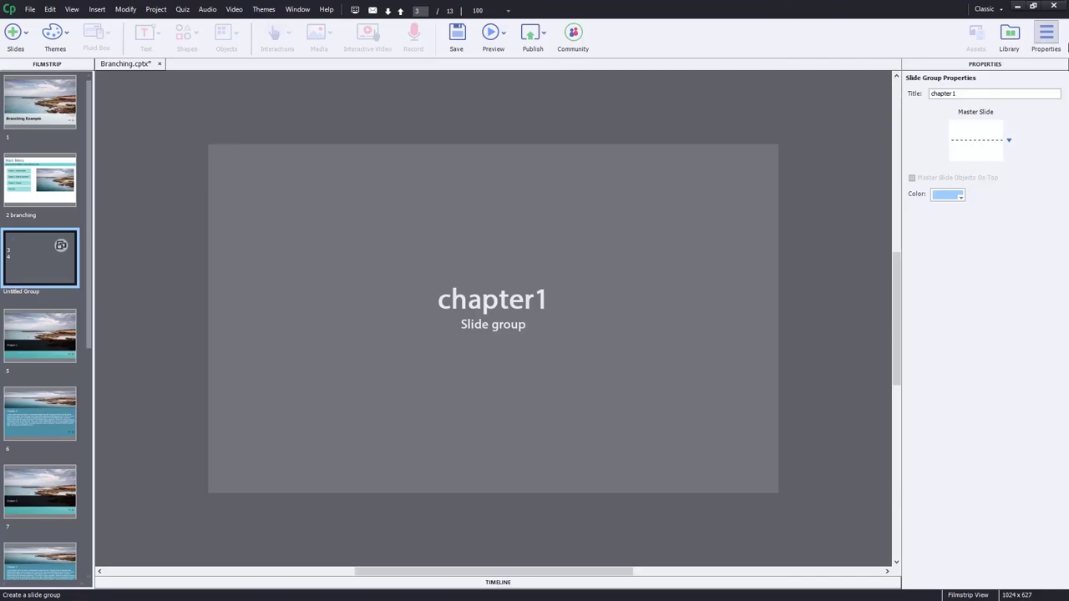
- Group the two Chapter 2 slides, 5 and 6, into a slide group titled "chapter2"
{"action": "left_click", "coordinate": [41, 429]}
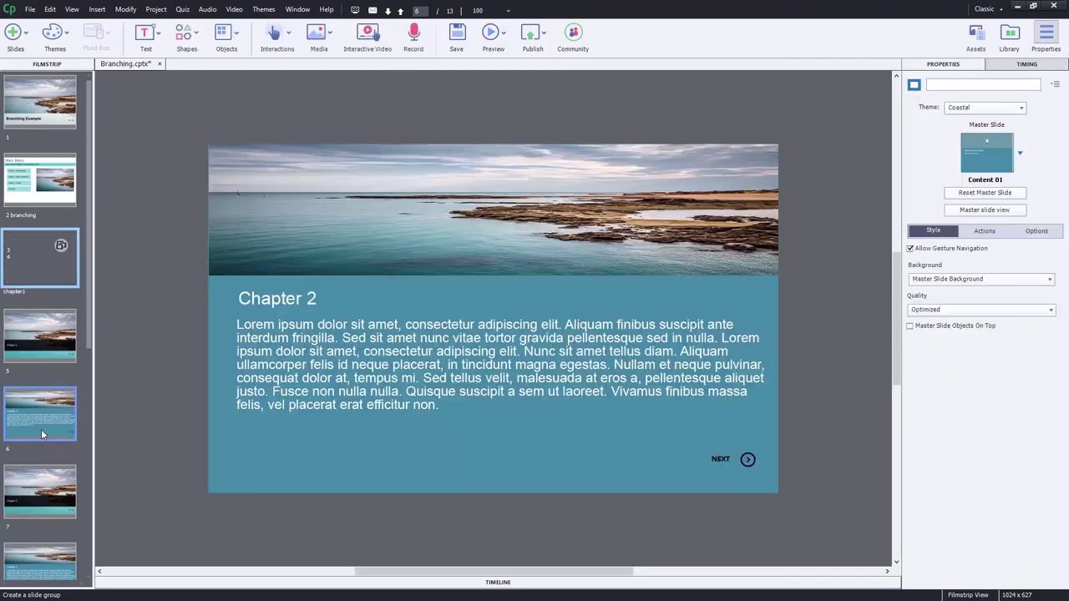
{"action": "left_click", "coordinate": [49, 337], "text": "shift"}
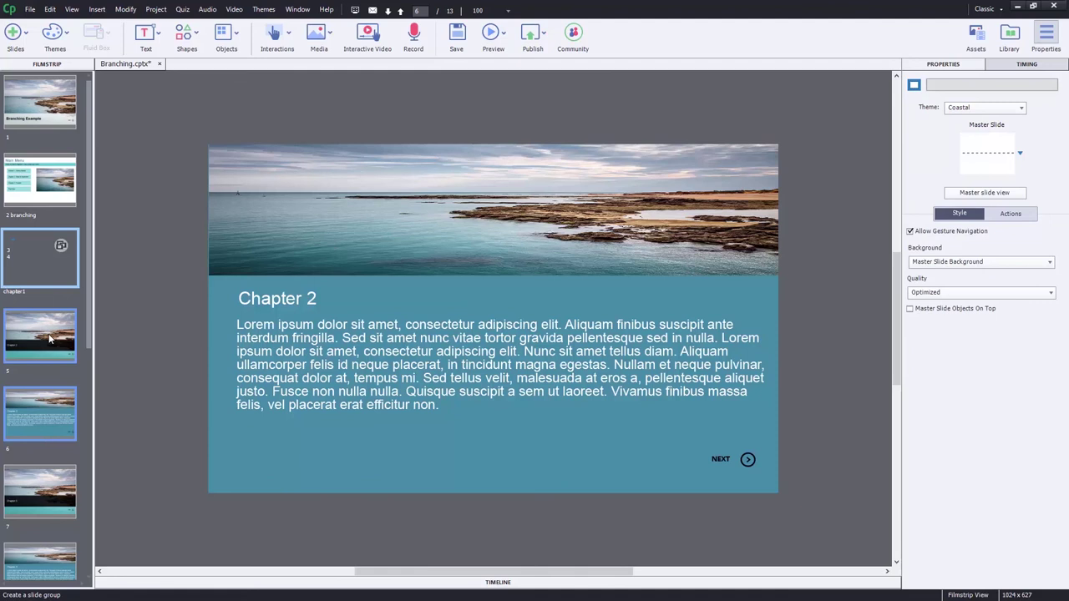
{"action": "right_click", "coordinate": [49, 337]}
{"action": "mouse_move", "coordinate": [136, 483]}
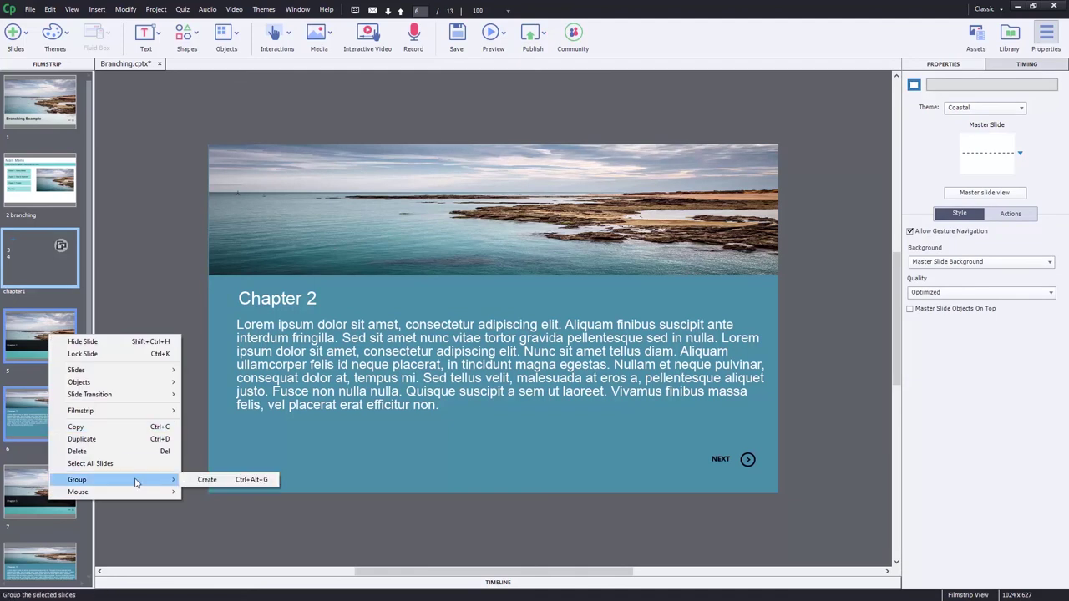
{"action": "left_click", "coordinate": [211, 480]}
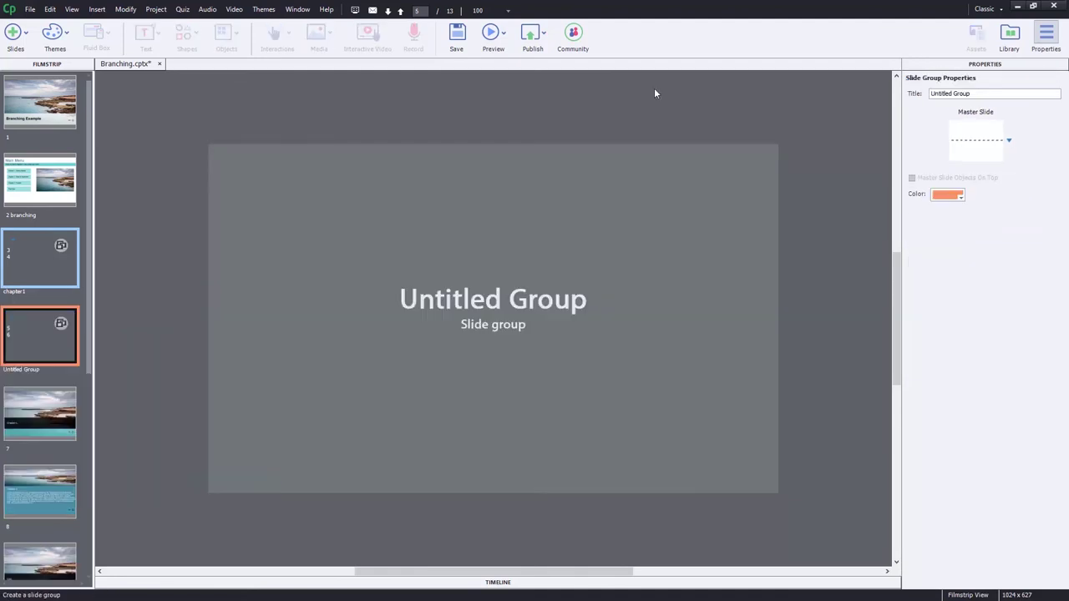
{"action": "left_click_drag", "start_coordinate": [976, 94], "coordinate": [902, 93]}
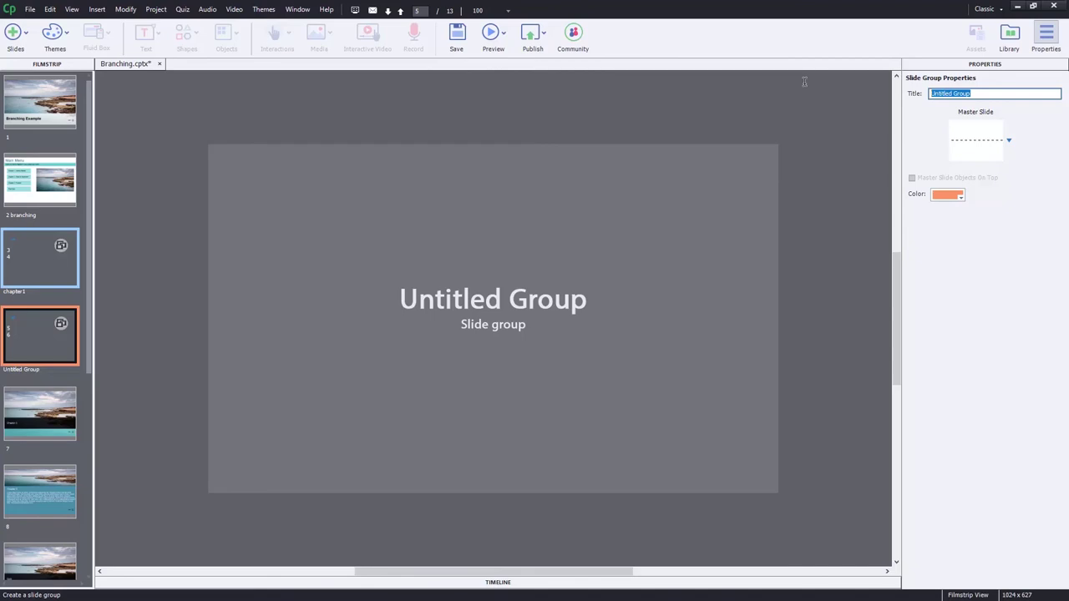
{"action": "type", "text": "chapter2"}
{"action": "key", "text": "Return"}
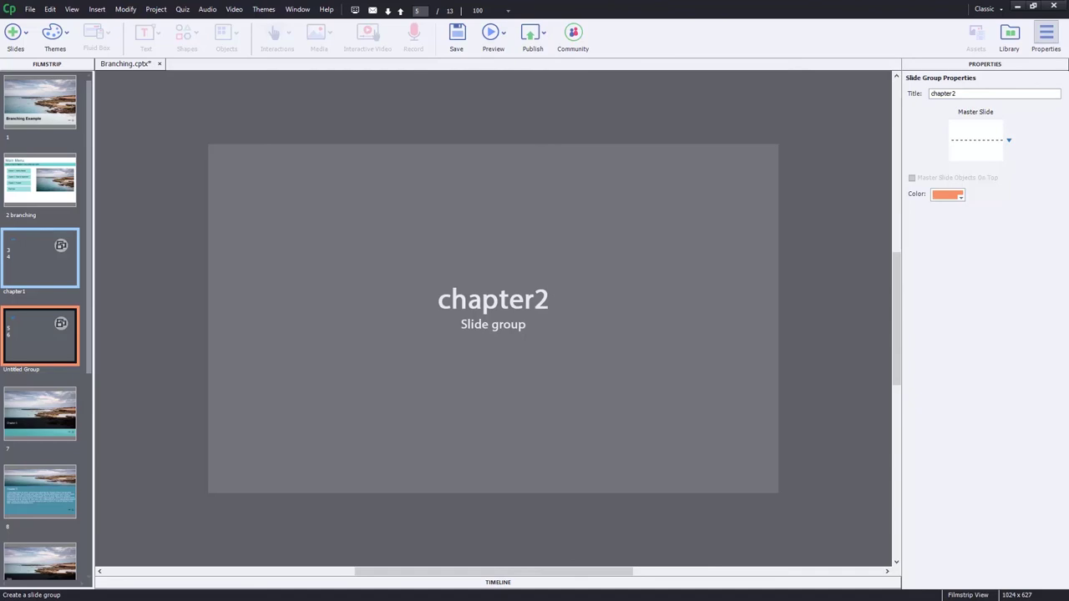
- Group the two Chapter 3 slides, 7 and 8, into a slide group titled "chapter3"
{"action": "left_click", "coordinate": [43, 409]}
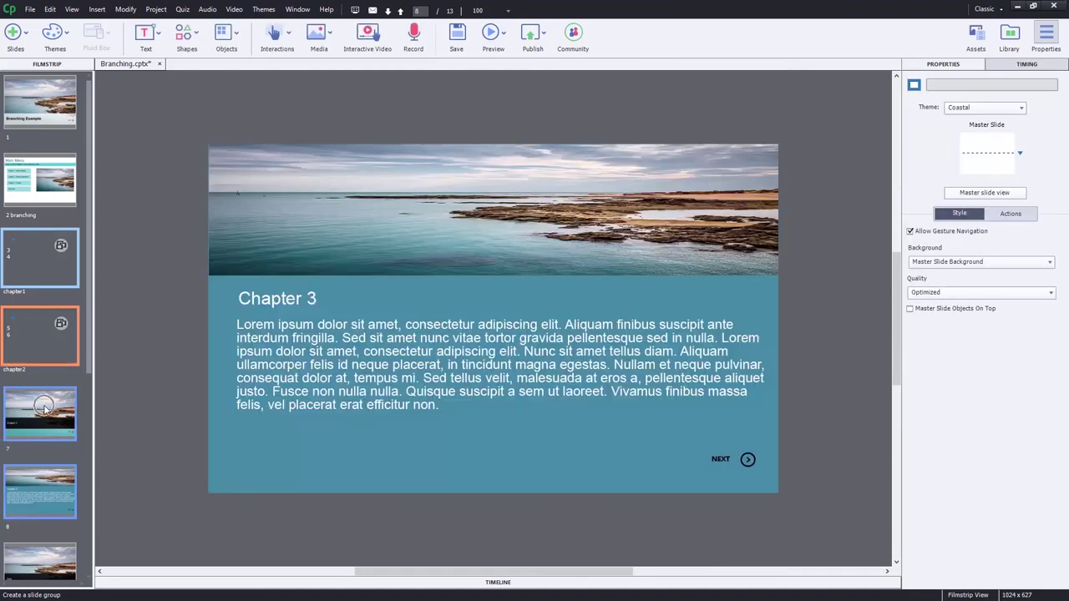
{"action": "right_click", "coordinate": [45, 409]}
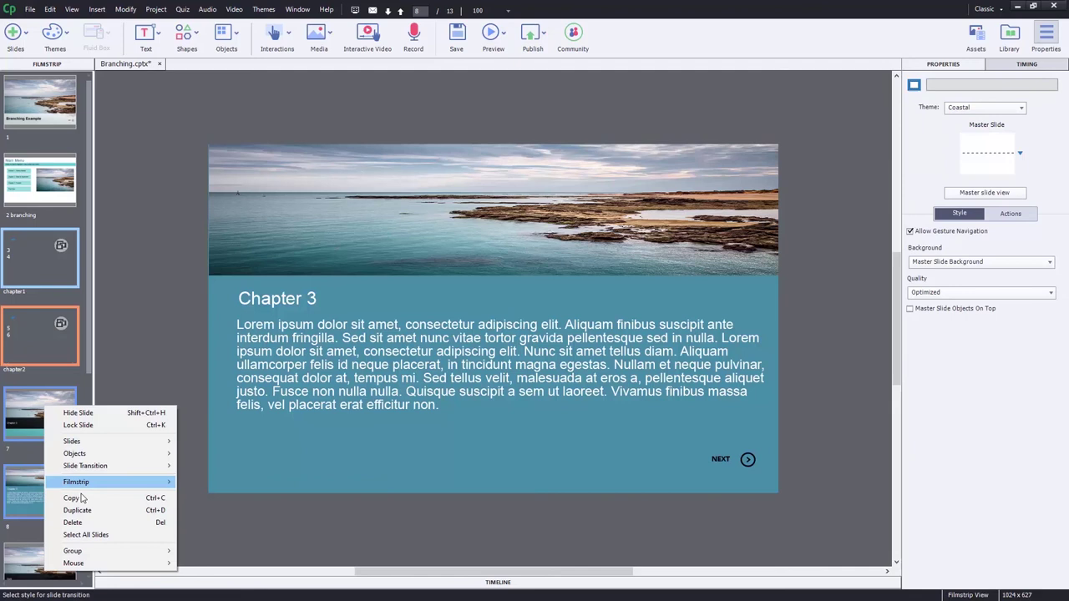
{"action": "mouse_move", "coordinate": [106, 553]}
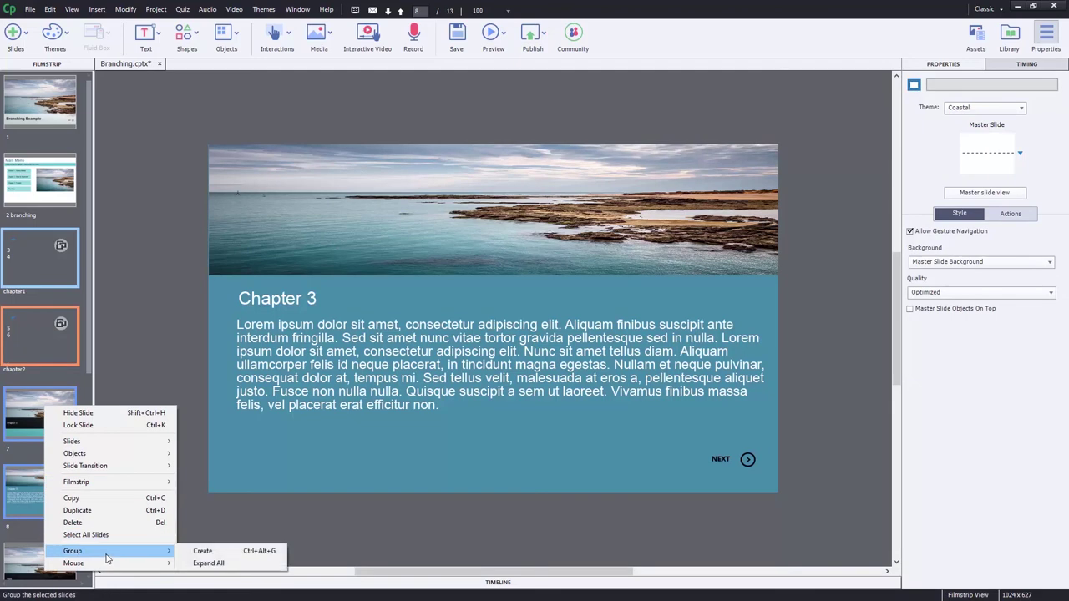
{"action": "left_click", "coordinate": [252, 552]}
{"action": "triple_click", "coordinate": [994, 92]}
{"action": "type", "text": "chapter"}
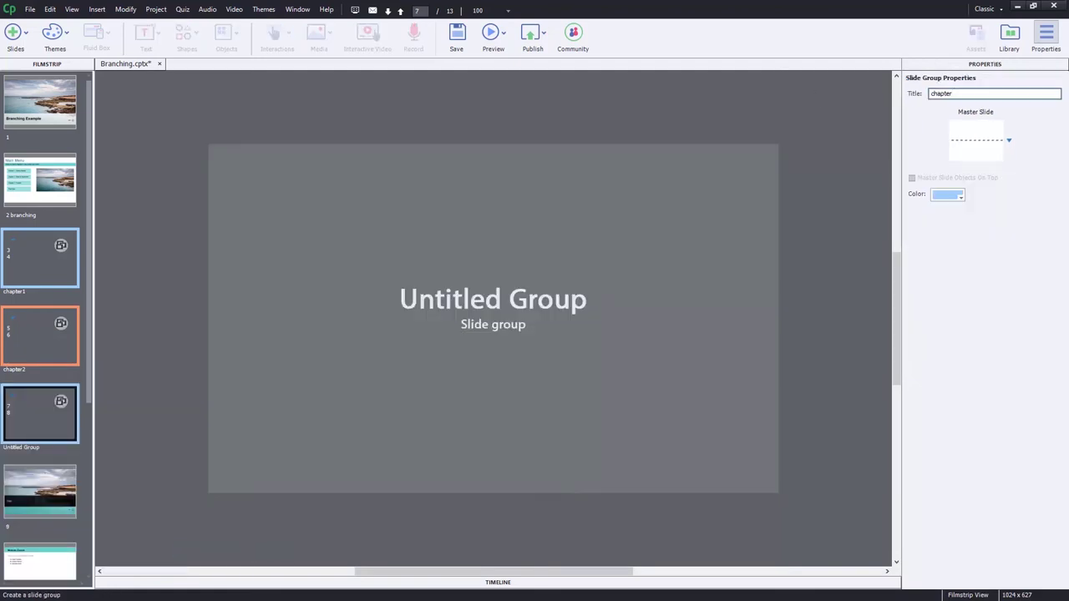
{"action": "type", "text": "3"}
{"action": "key", "text": "Return"}
- Group the Quiz title slide and the three question slides, 9 to 12, into a slide group titled "quiz"
{"action": "left_click_drag", "start_coordinate": [90, 192], "coordinate": [99, 376]}
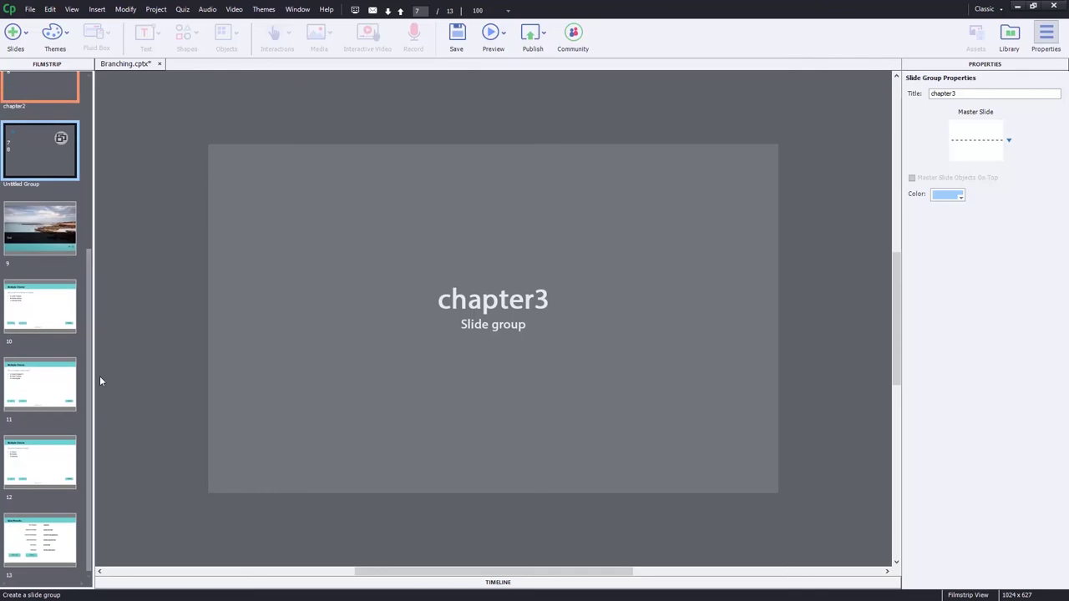
{"action": "left_click", "coordinate": [36, 239]}
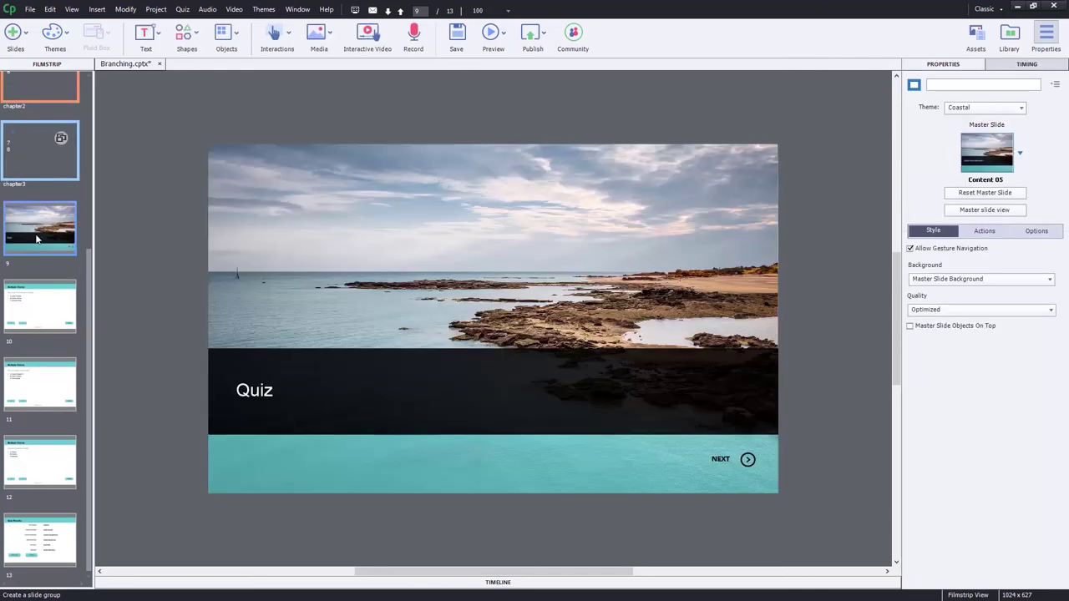
{"action": "left_click", "coordinate": [46, 467], "text": "shift"}
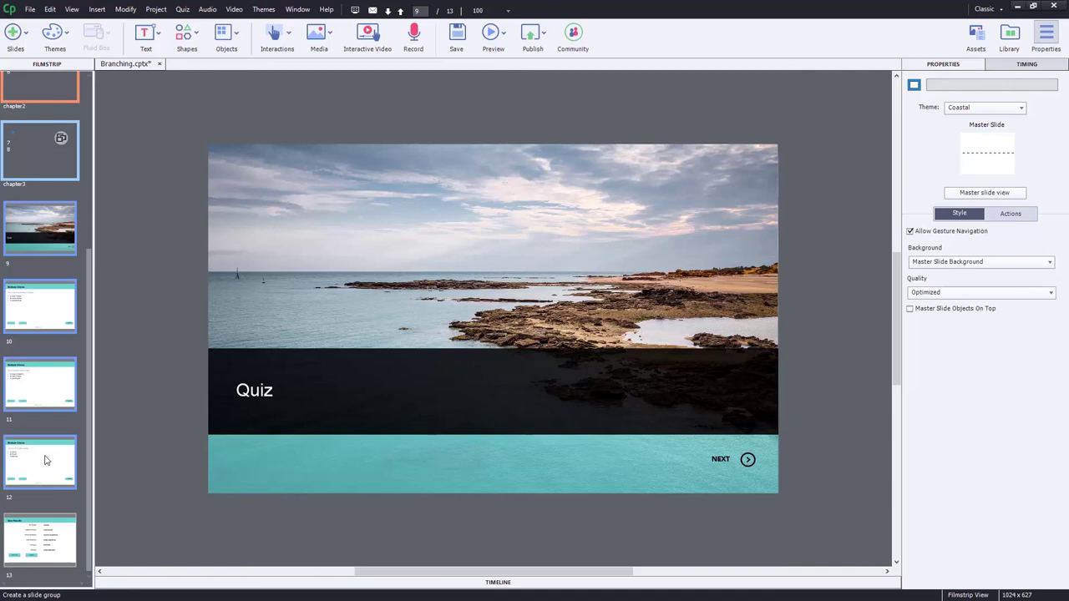
{"action": "right_click", "coordinate": [41, 234]}
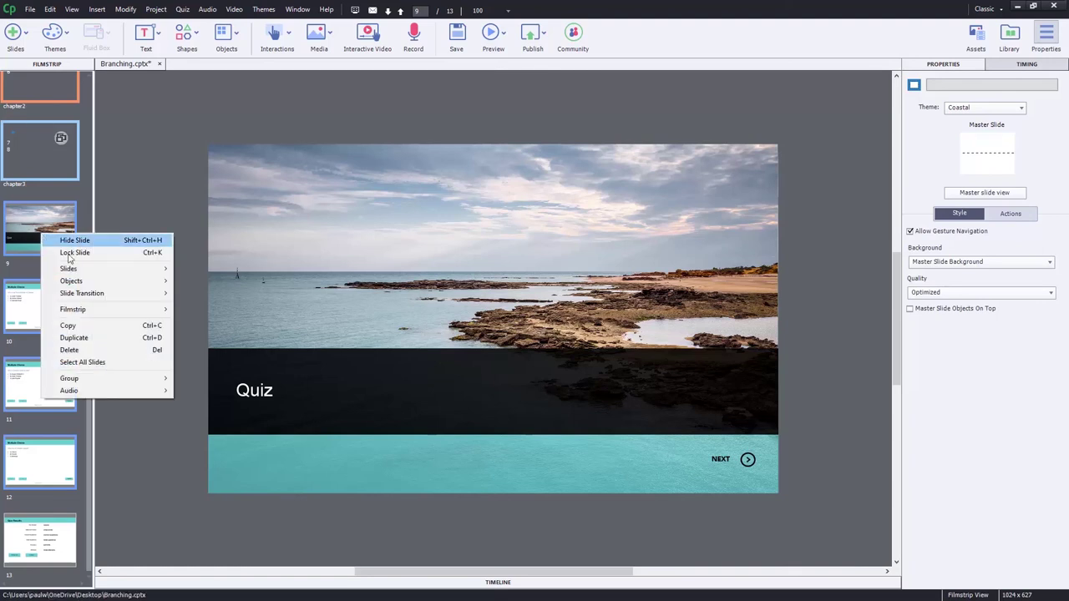
{"action": "mouse_move", "coordinate": [103, 382]}
{"action": "left_click", "coordinate": [194, 380]}
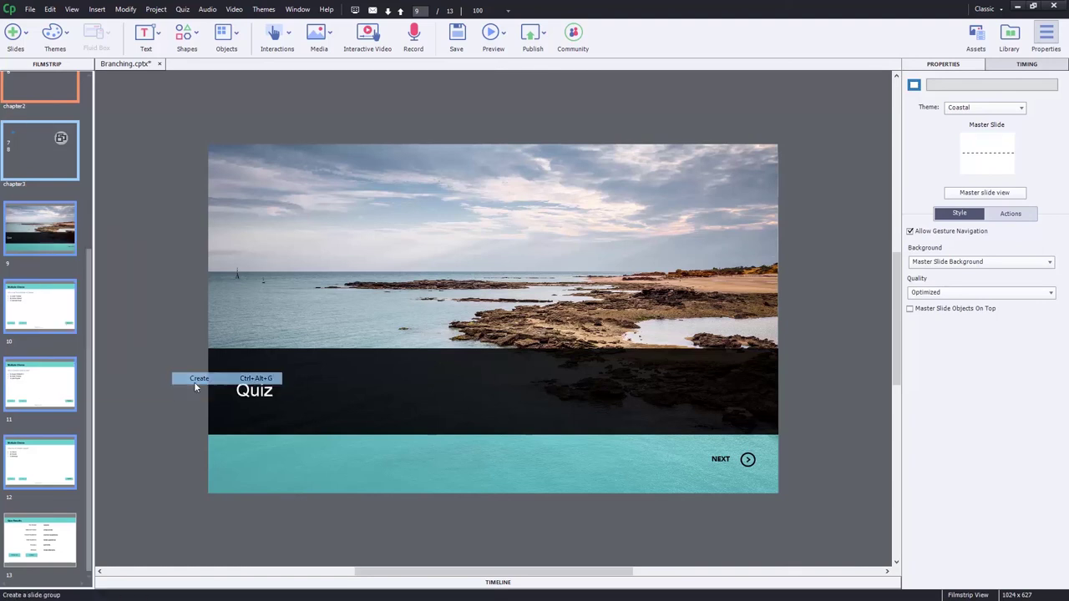
{"action": "triple_click", "coordinate": [988, 95]}
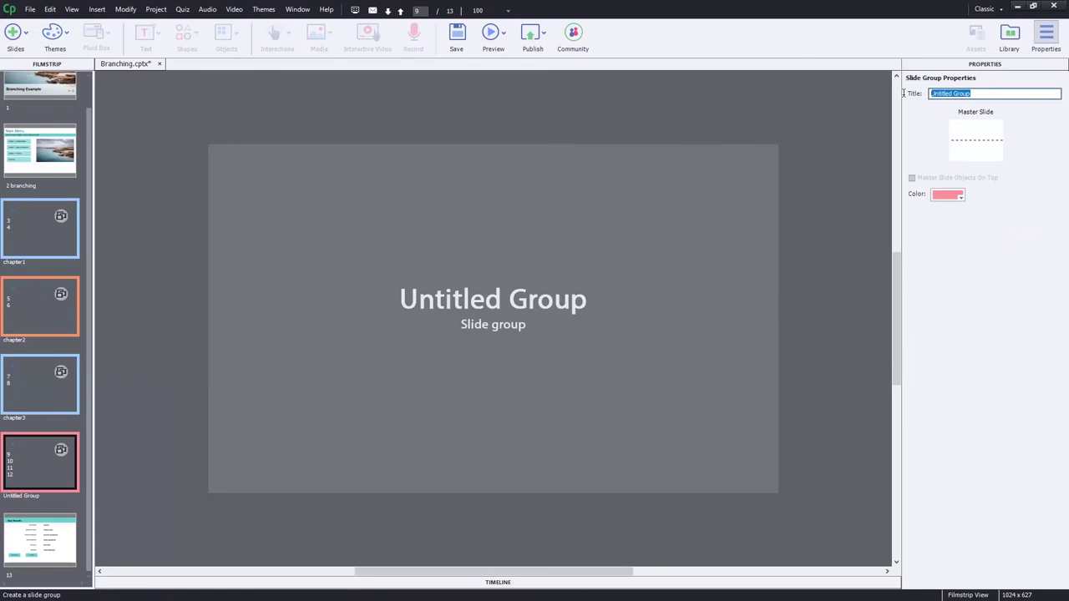
{"action": "type", "text": "quiz"}
{"action": "key", "text": "Return"}
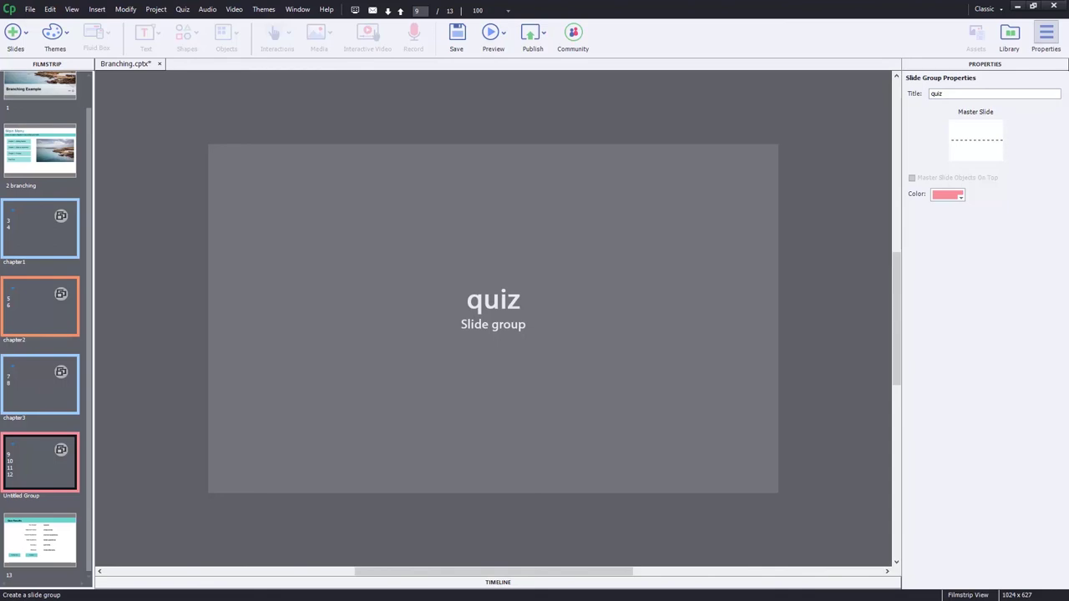
- Preview the project and go through the Chapter 1 and Chapter 2 slides to test the branching
{"action": "left_click", "coordinate": [502, 38]}
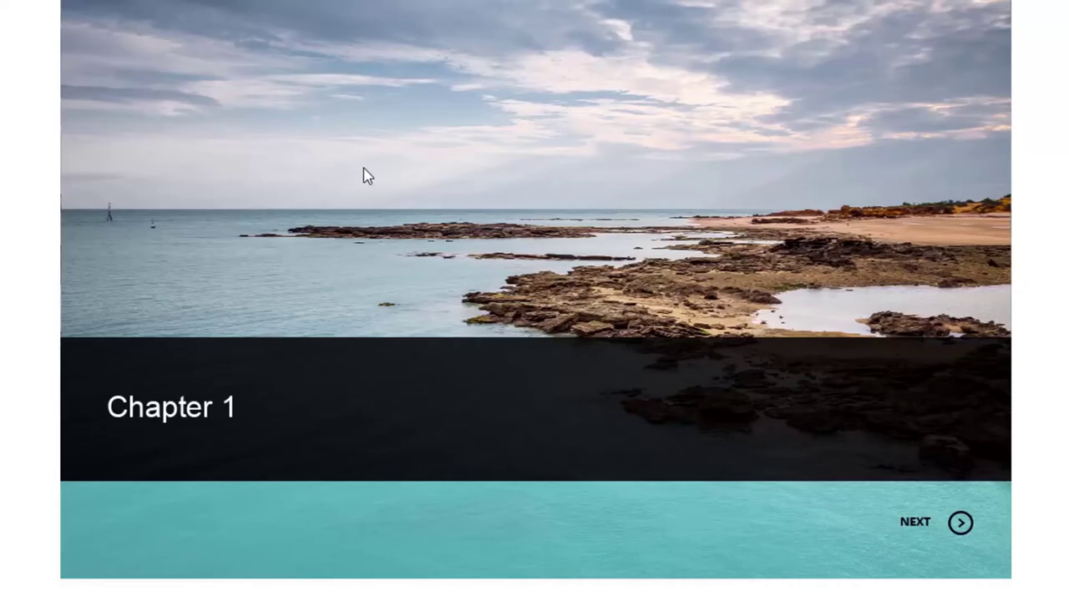
{"action": "left_click", "coordinate": [931, 524]}
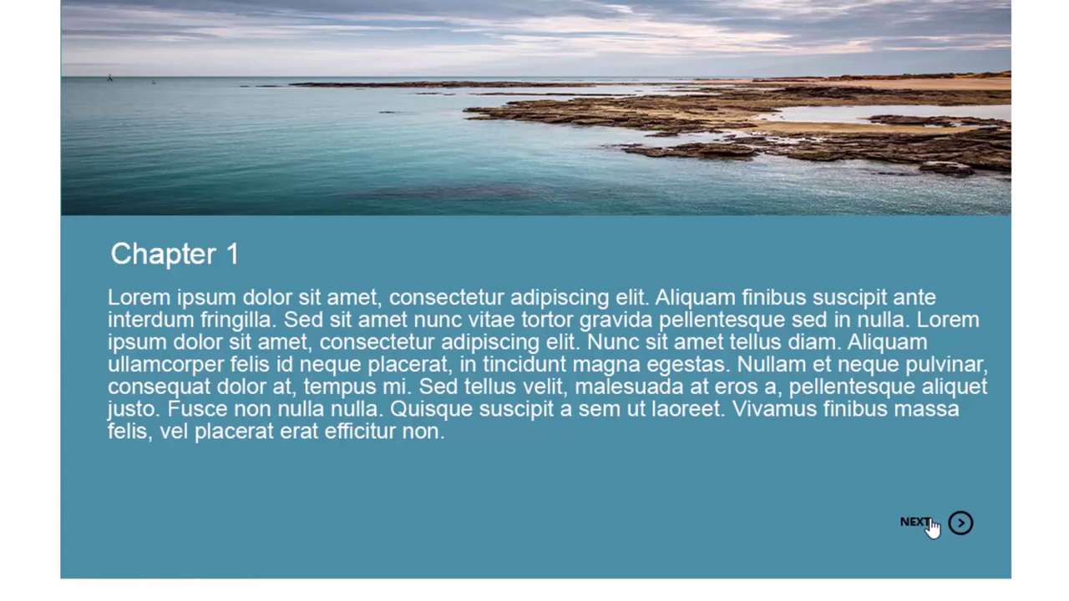
{"action": "left_click", "coordinate": [931, 524]}
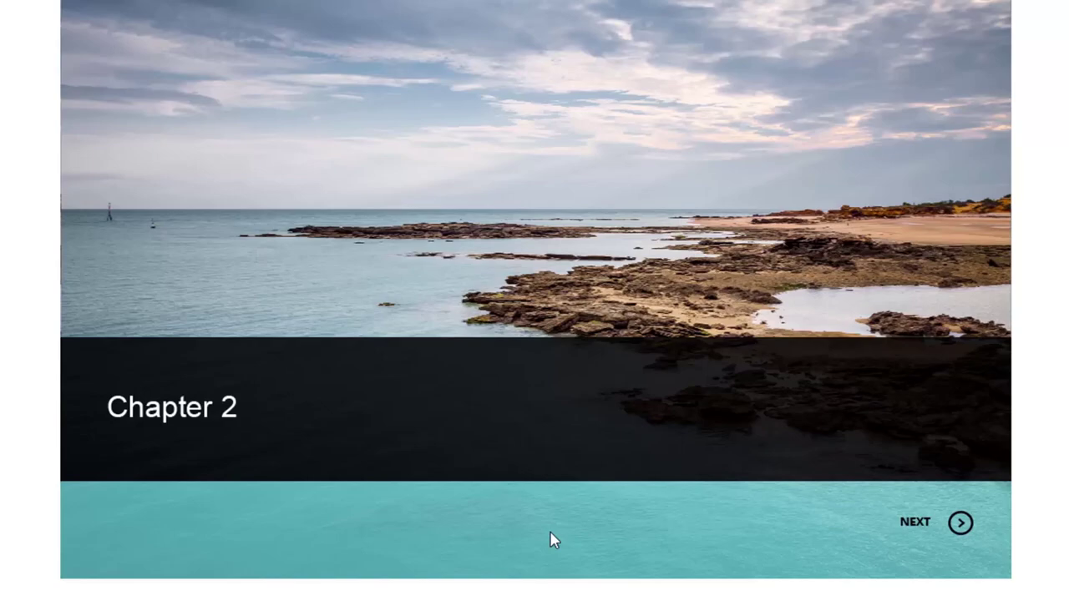
{"action": "left_click", "coordinate": [955, 524]}
{"action": "left_click", "coordinate": [960, 523]}
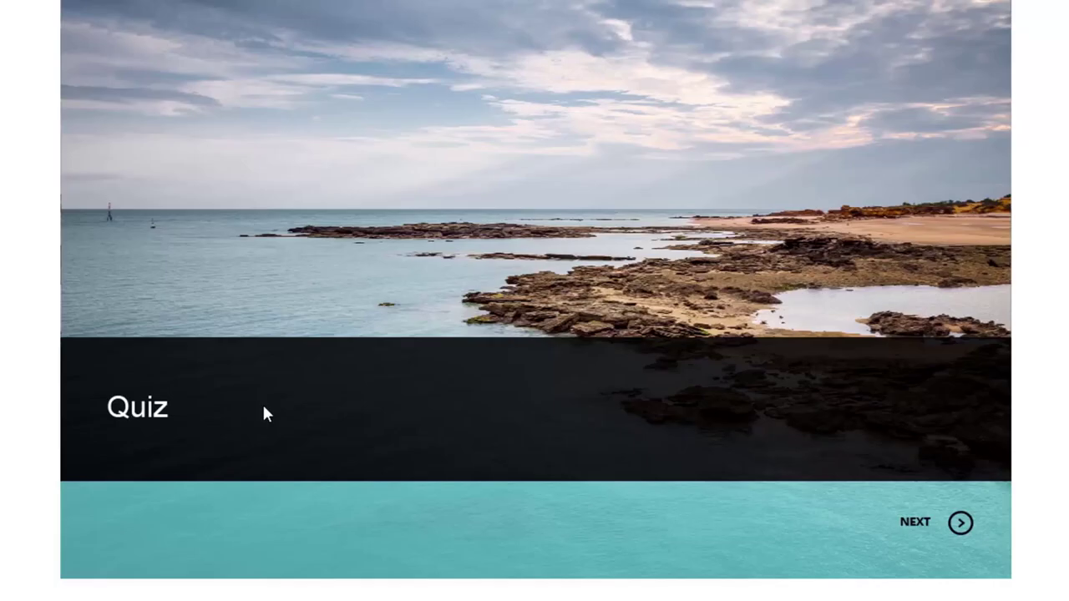
- Start the quiz in the preview and submit answer A for the first multiple-choice question
{"action": "left_click", "coordinate": [924, 528]}
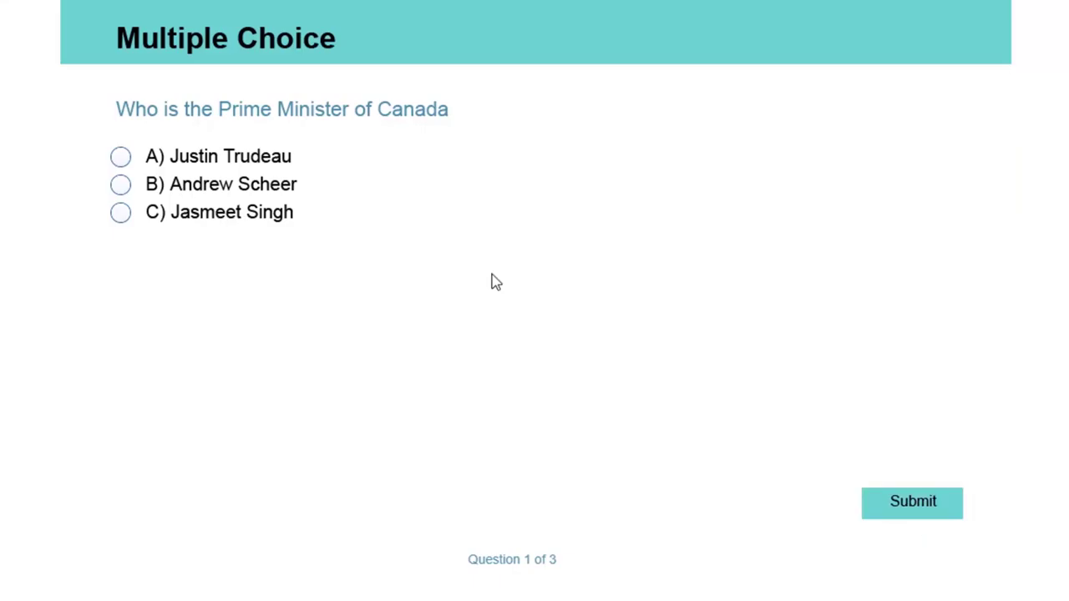
{"action": "left_click", "coordinate": [324, 162]}
{"action": "left_click", "coordinate": [929, 511]}
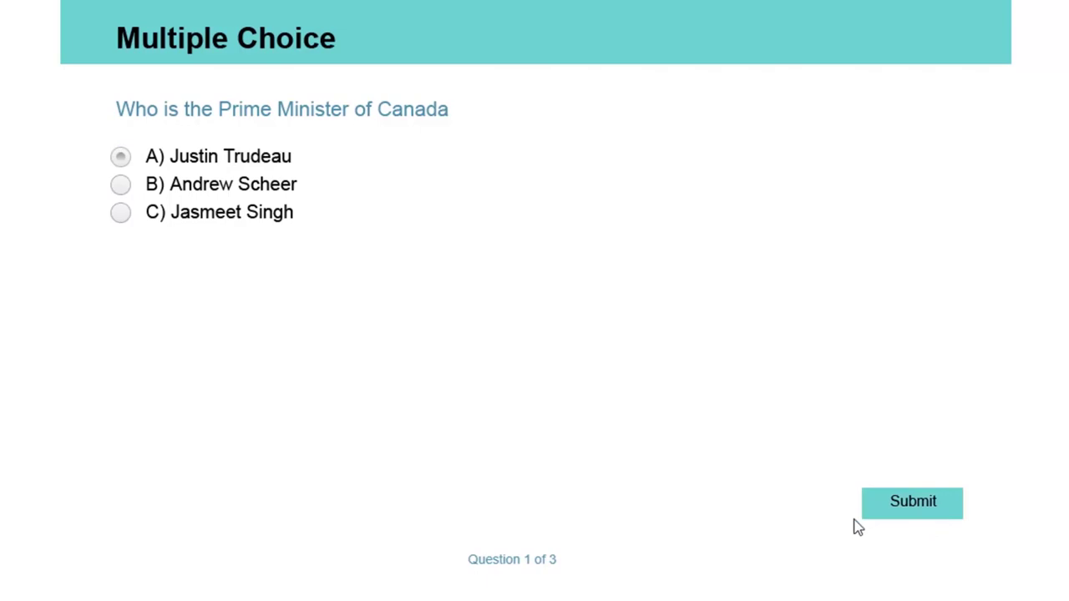